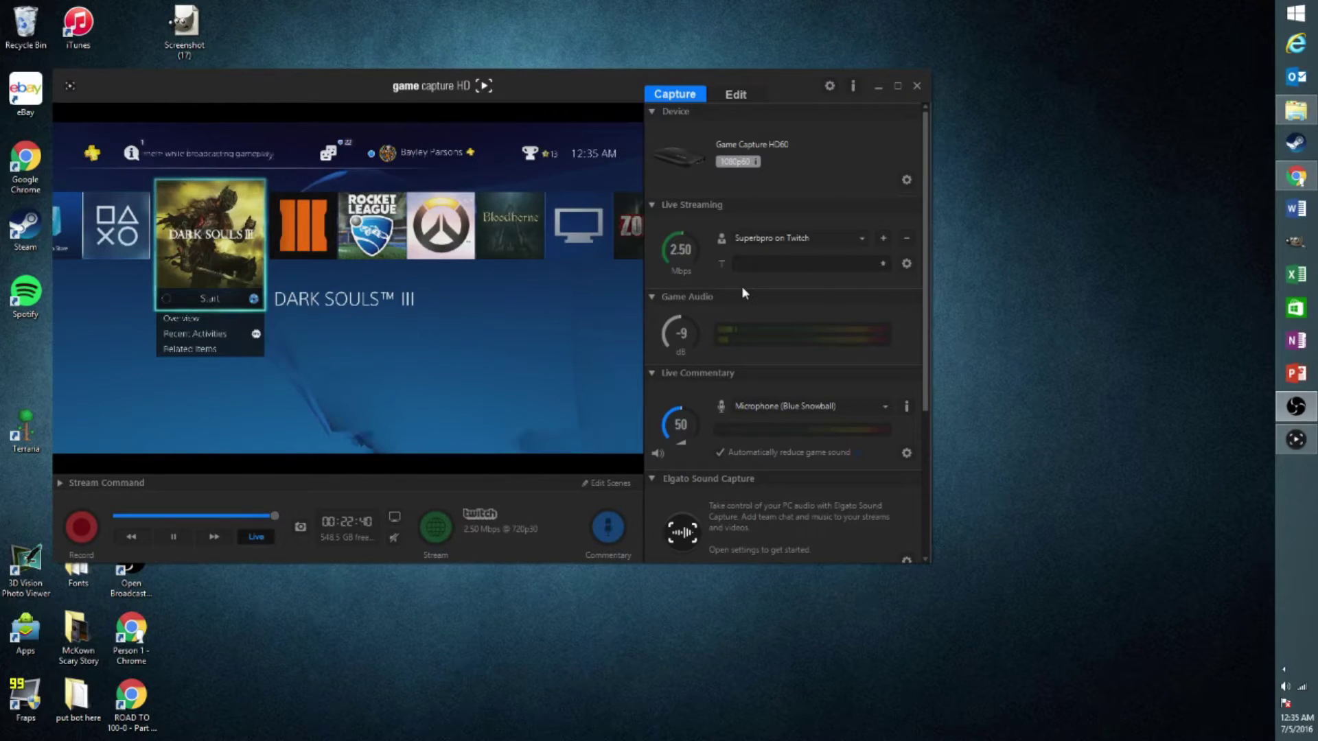
Open the Capture preferences and review the File Export Location, leaving it unchanged
left_click(835, 89)
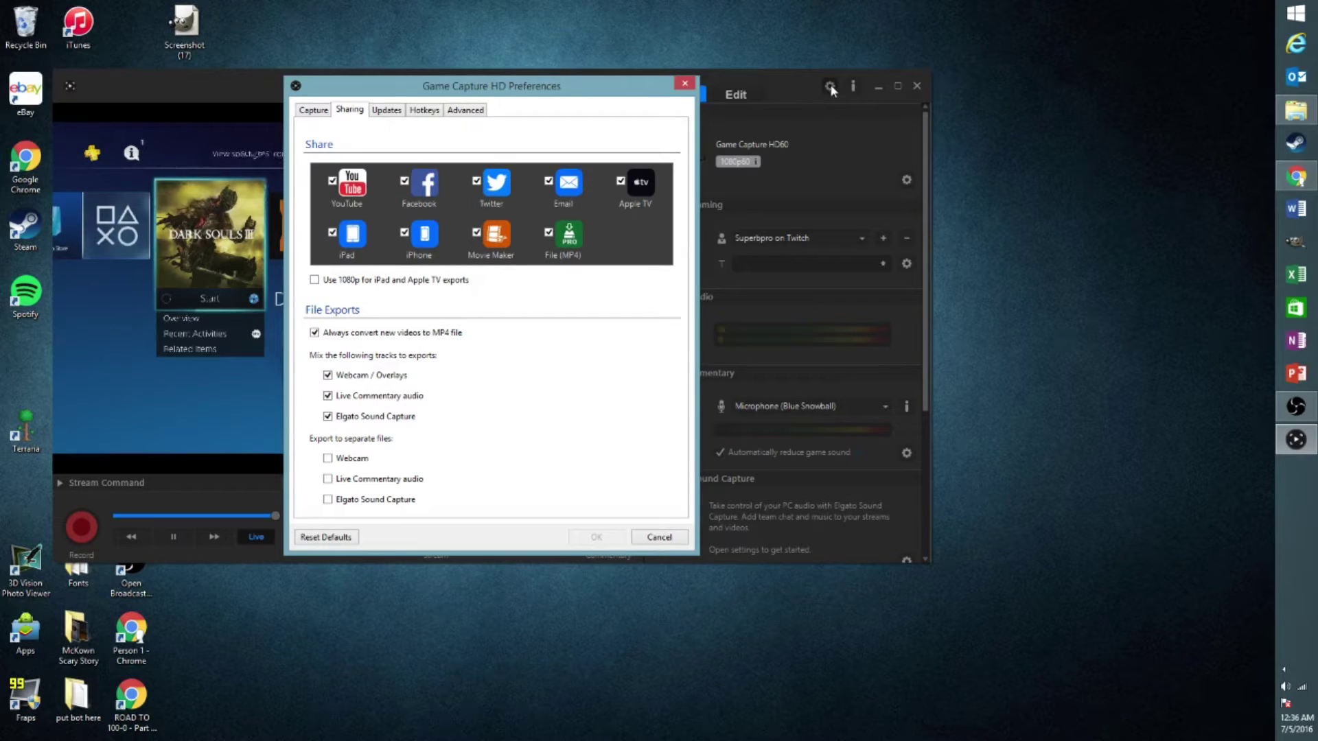
left_click(322, 111)
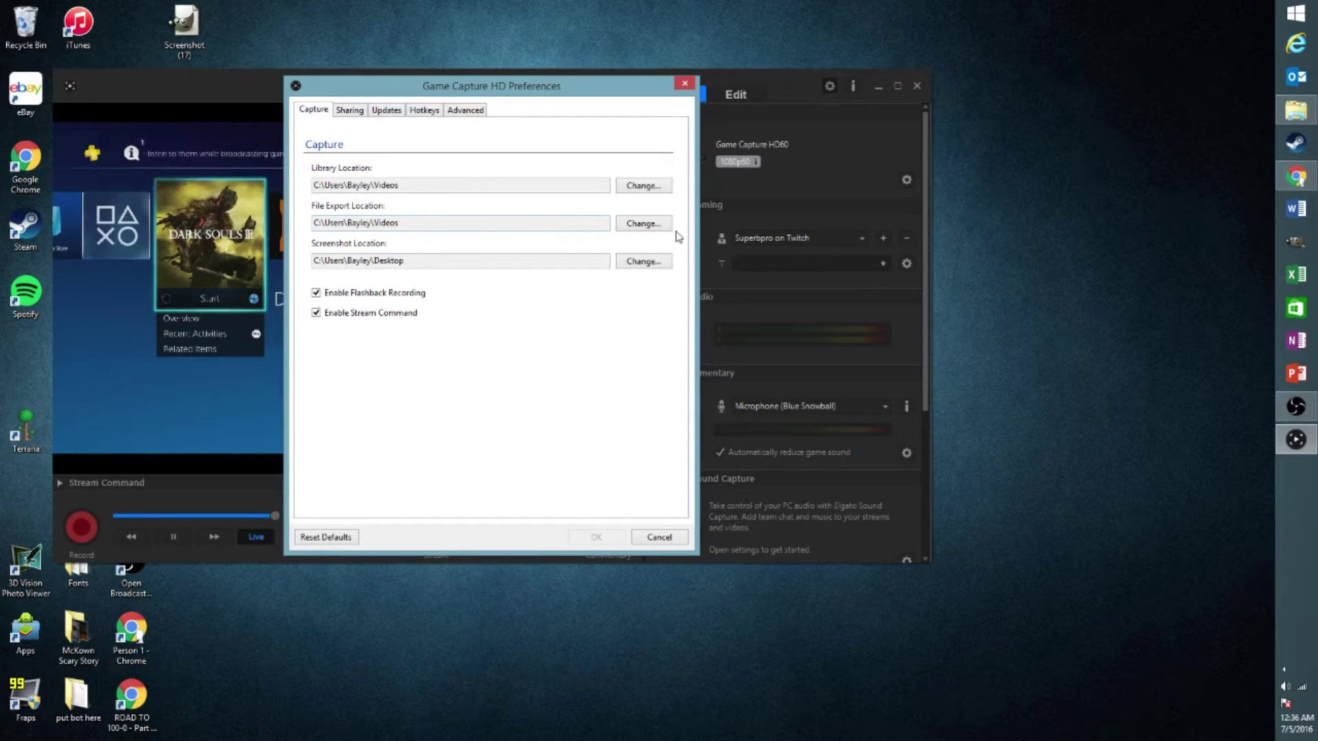
left_click(643, 224)
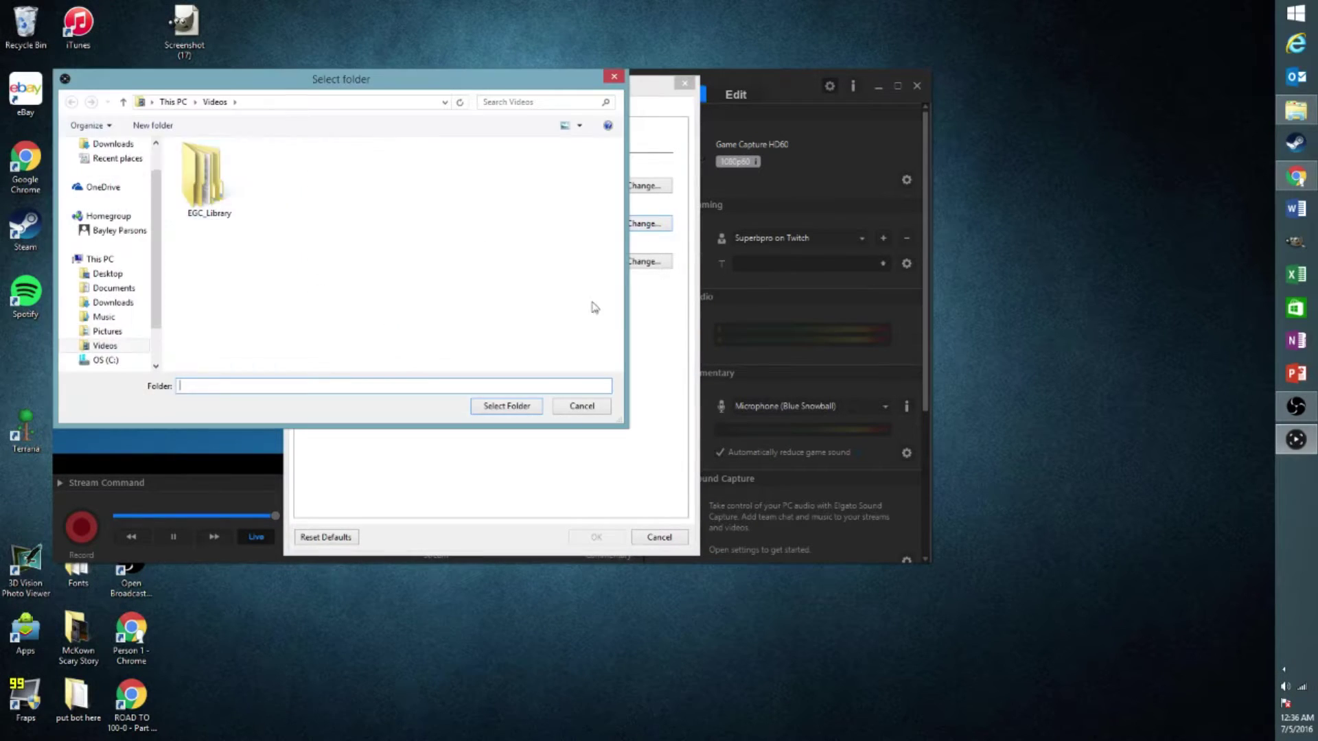
left_click(565, 407)
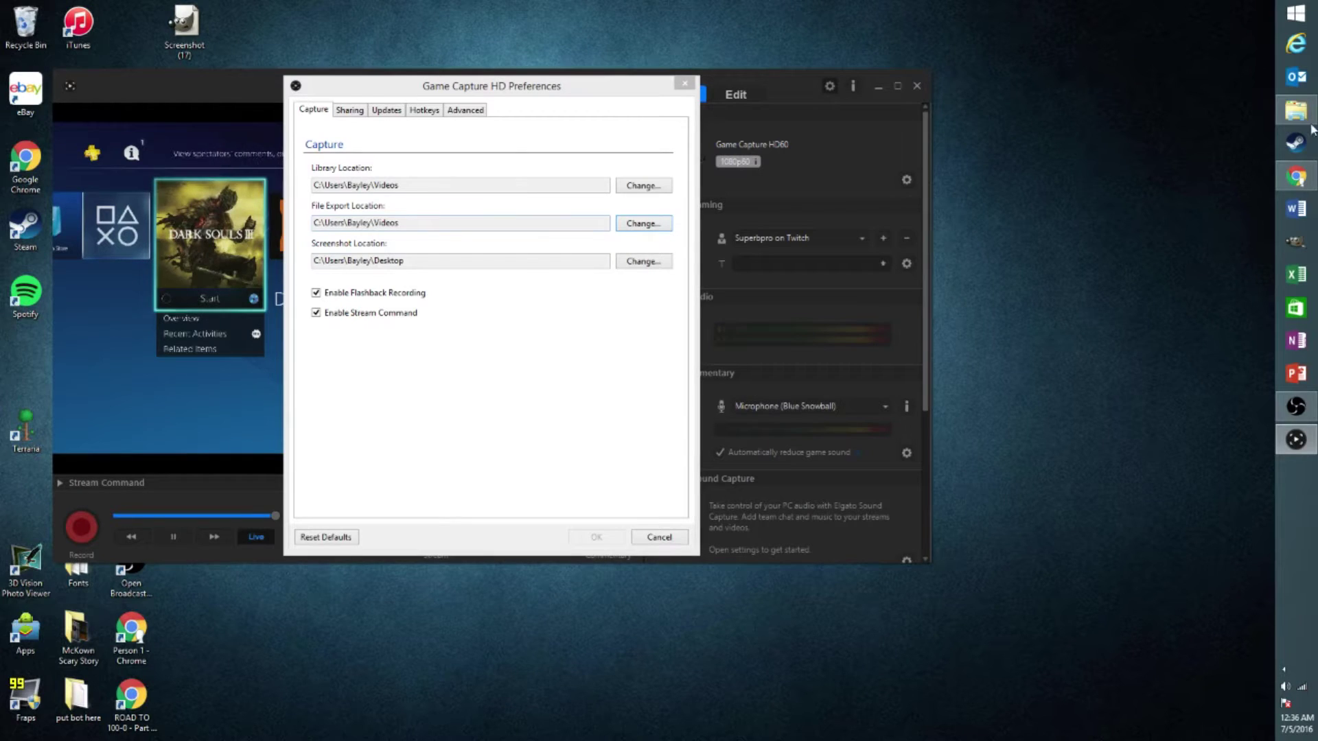
Check the Videos folder, then reopen Preferences on the Sharing tab
left_click(1296, 111)
left_click(1210, 101)
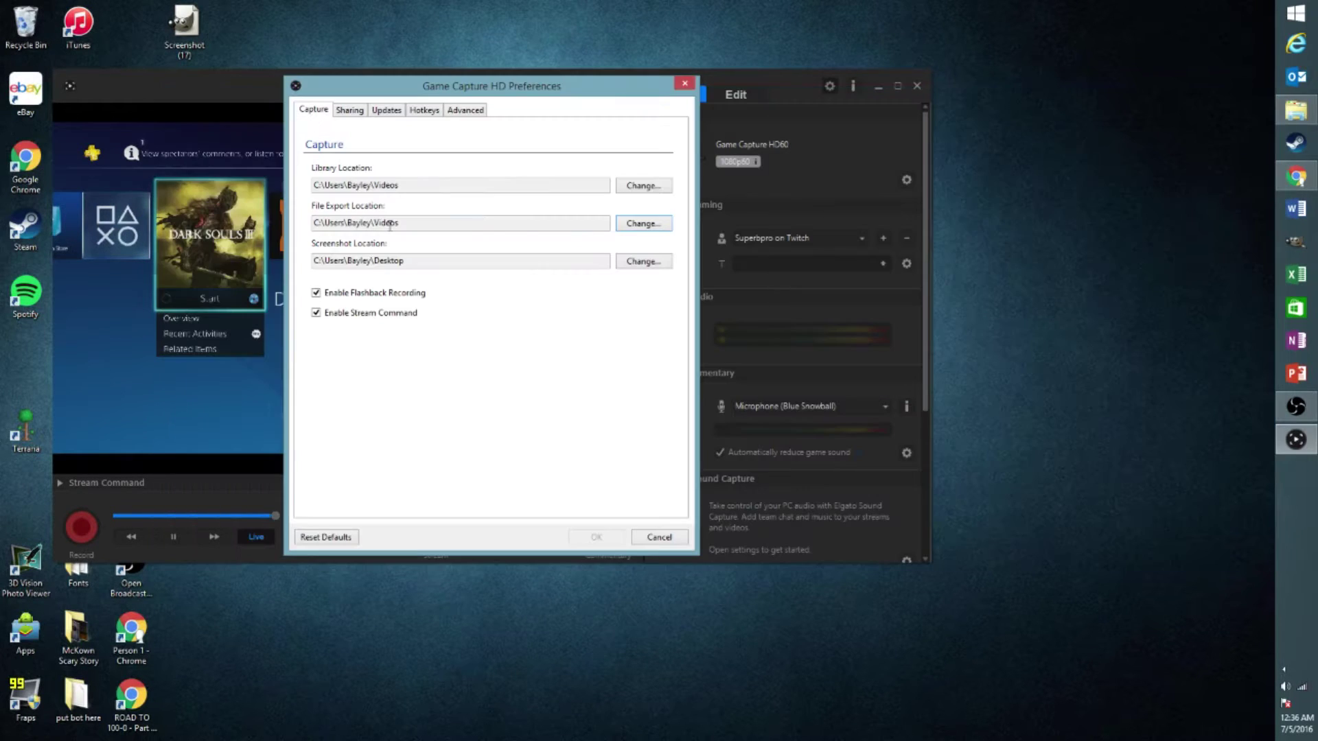
left_click(684, 86)
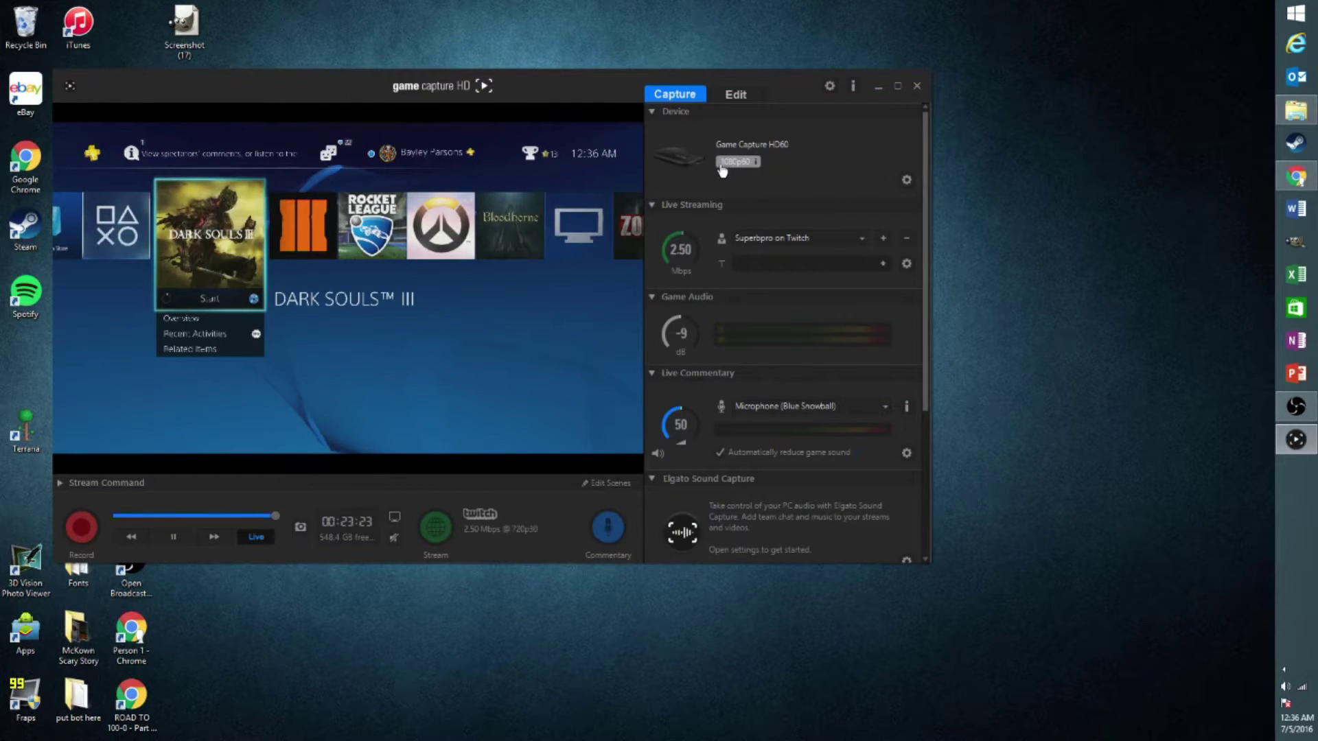
left_click(829, 86)
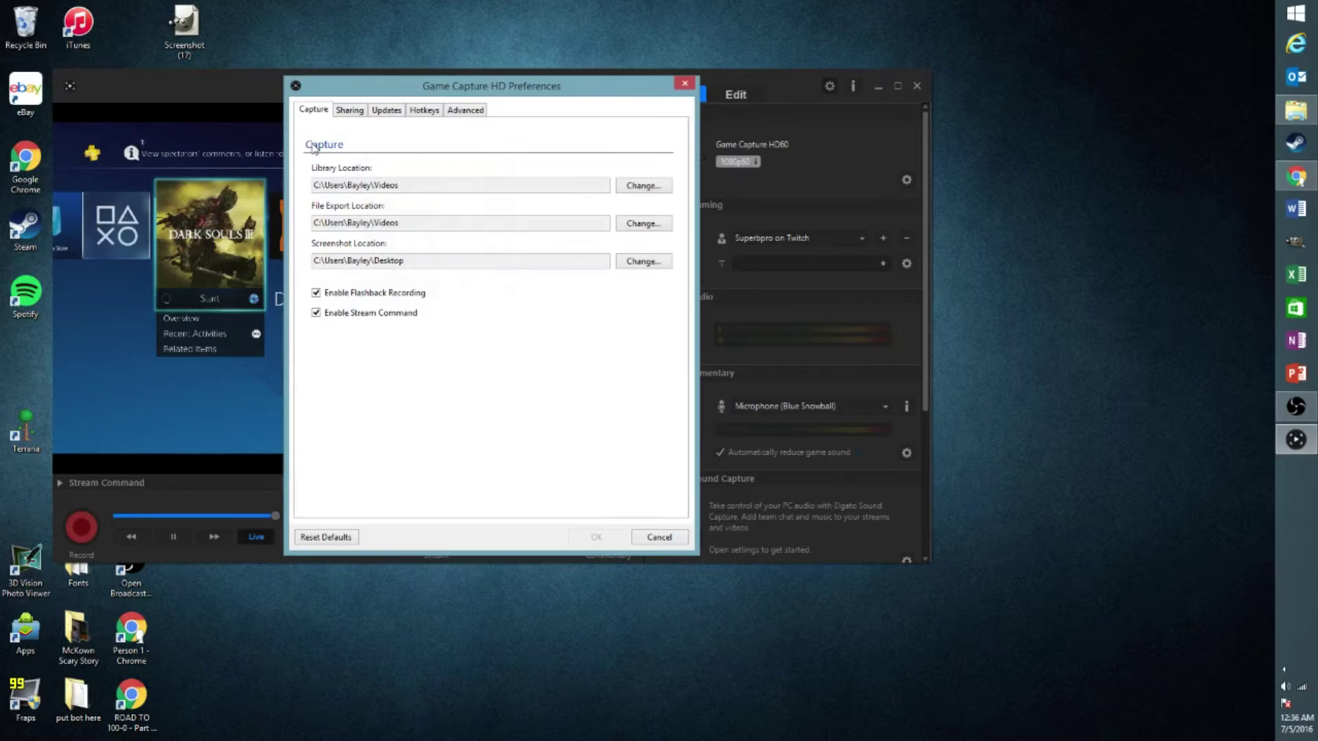
left_click(348, 110)
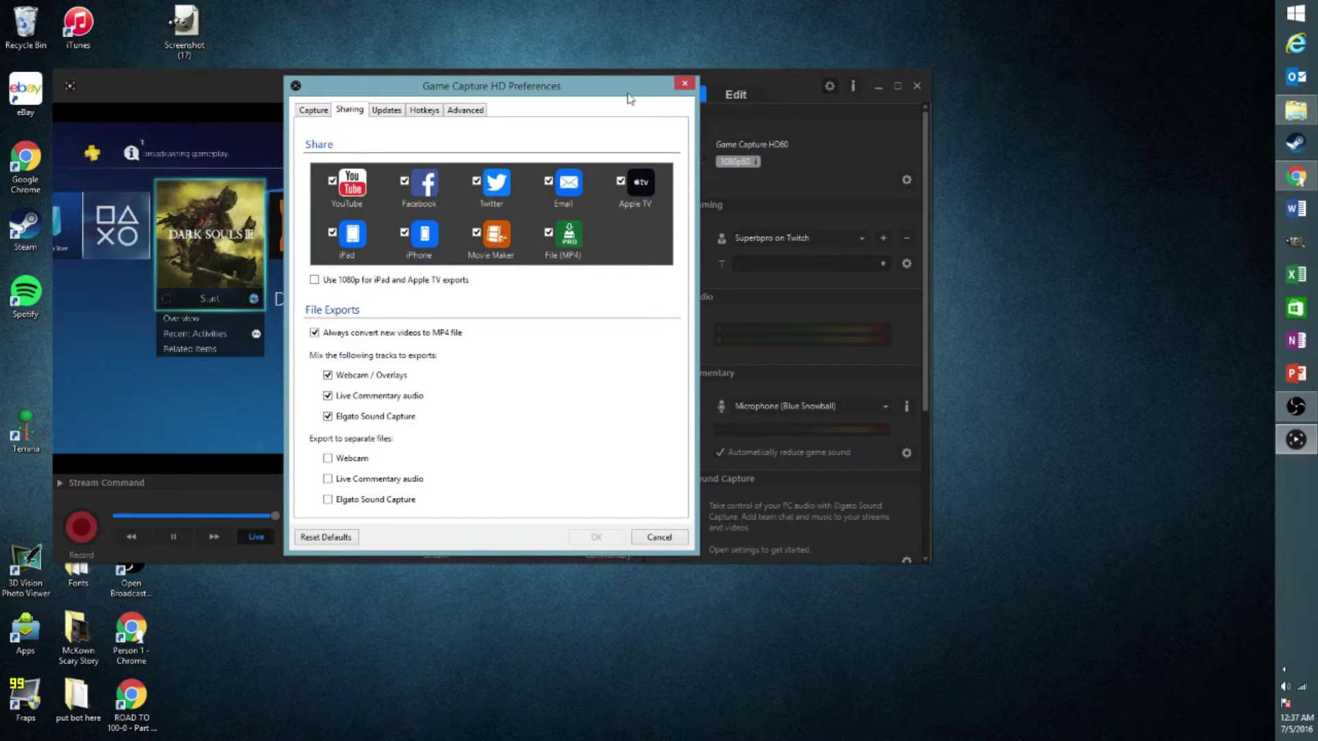
Move the Preferences dialog lower on screen by its title bar
left_click_drag(625, 96, 631, 62)
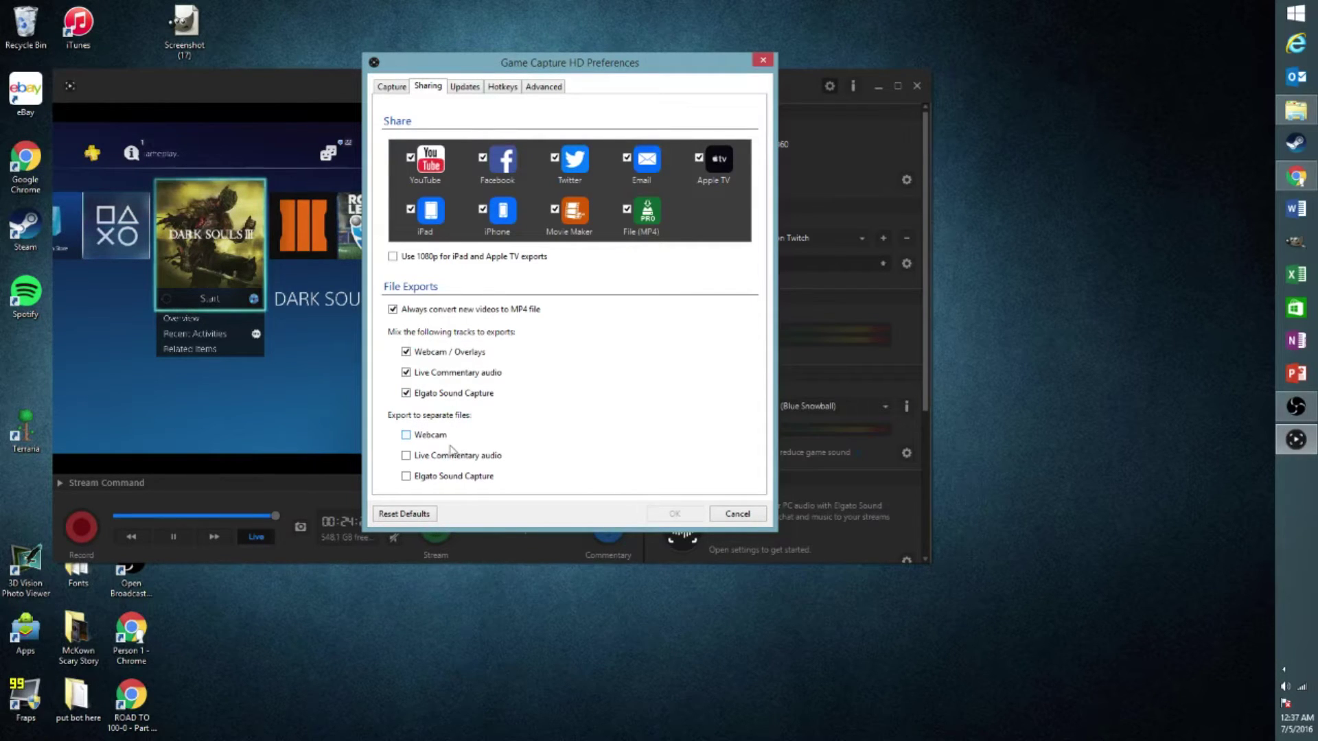
left_click(1296, 110)
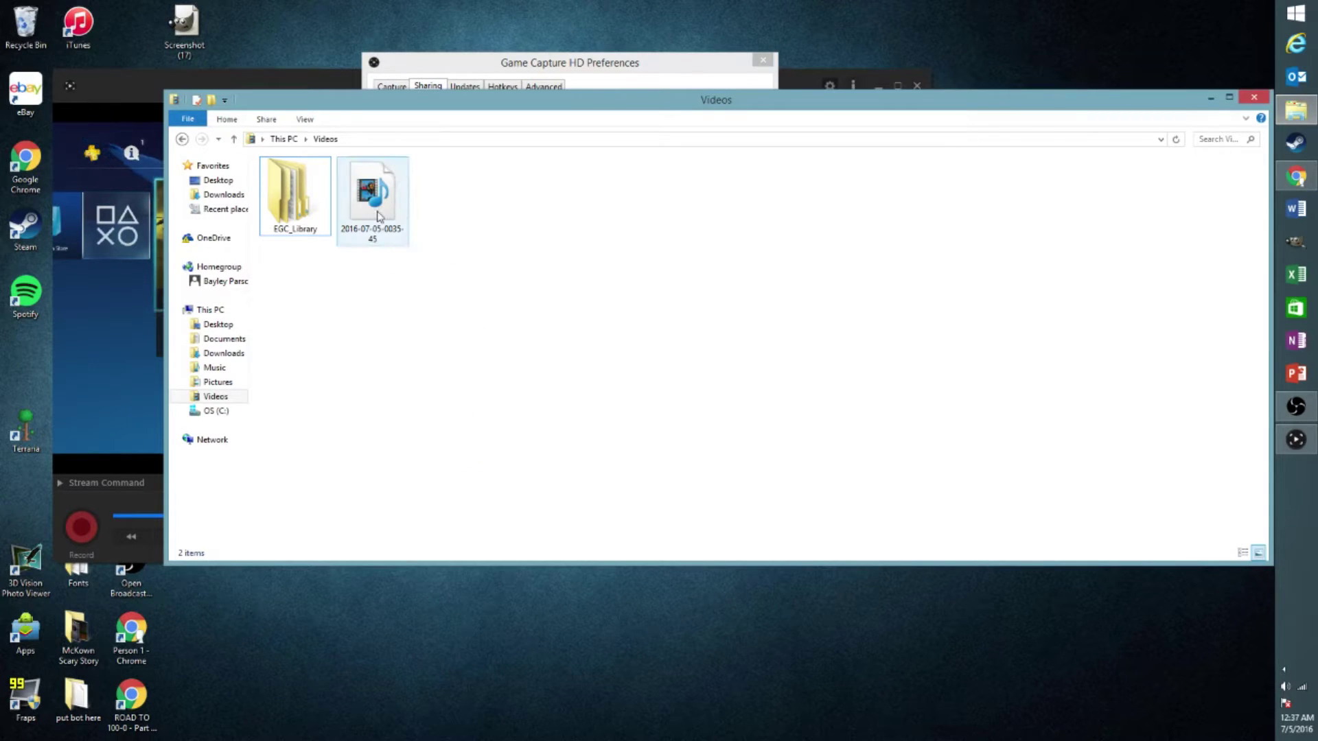
left_click(385, 220)
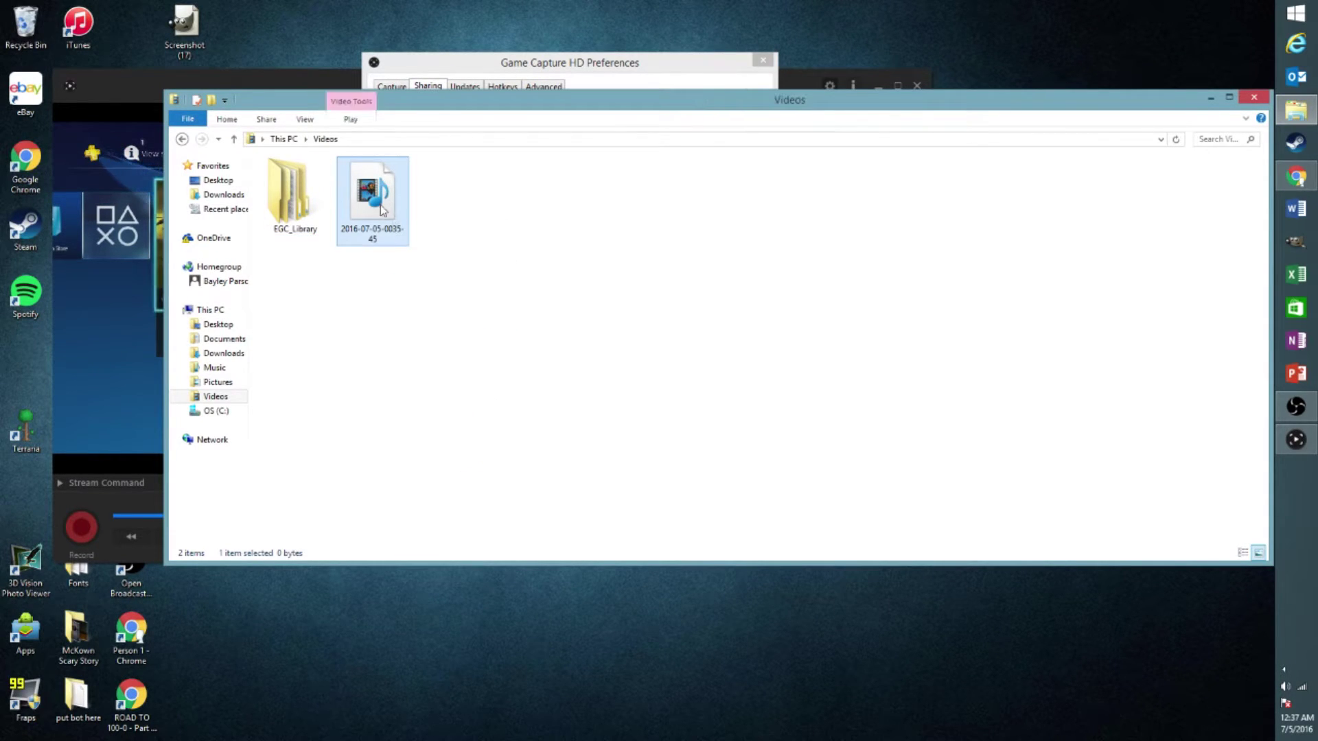
left_click(450, 216)
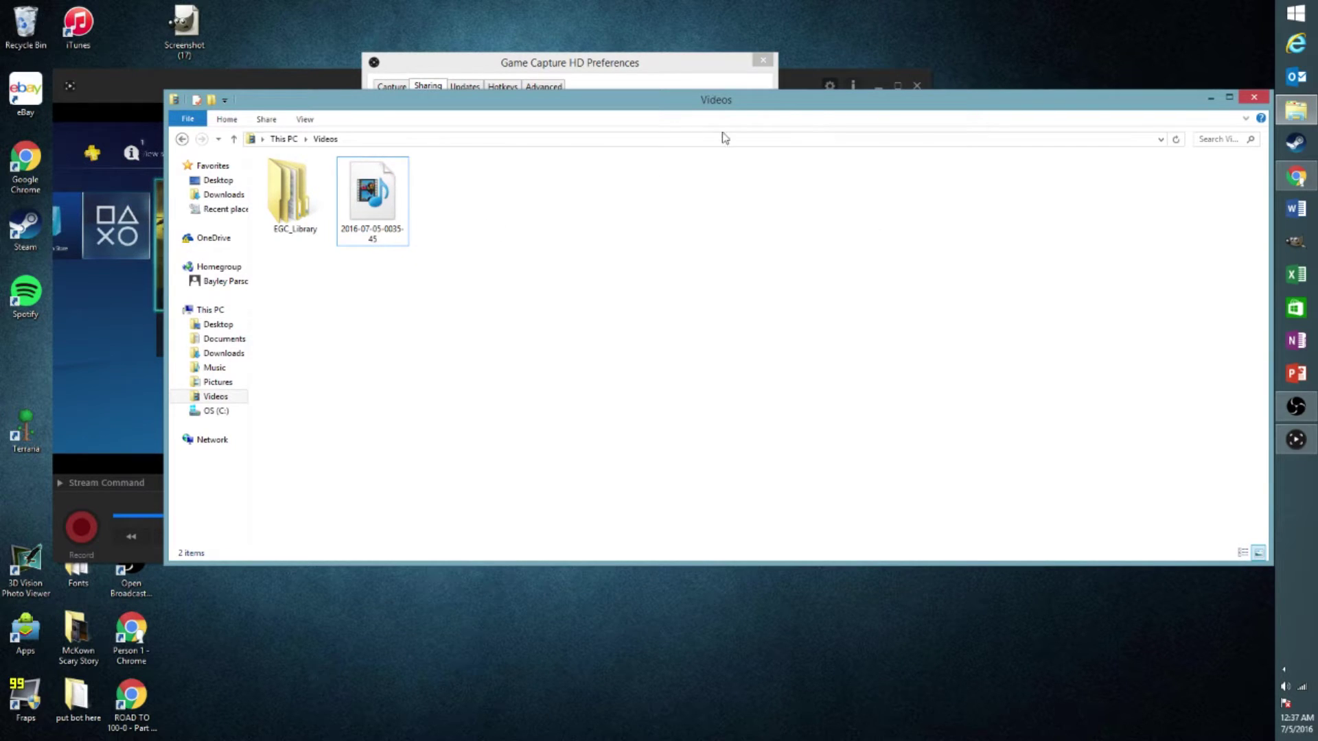
left_click_drag(862, 103, 712, 392)
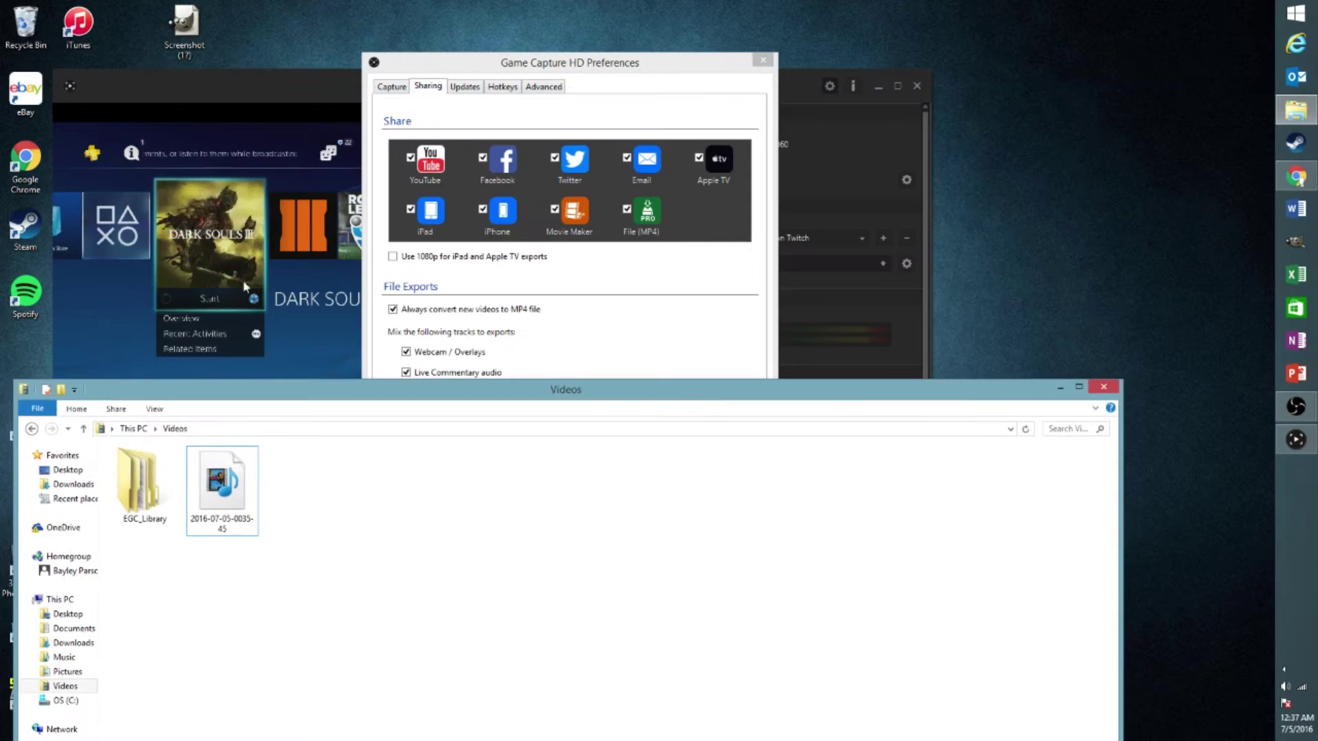
left_click_drag(481, 389, 574, 160)
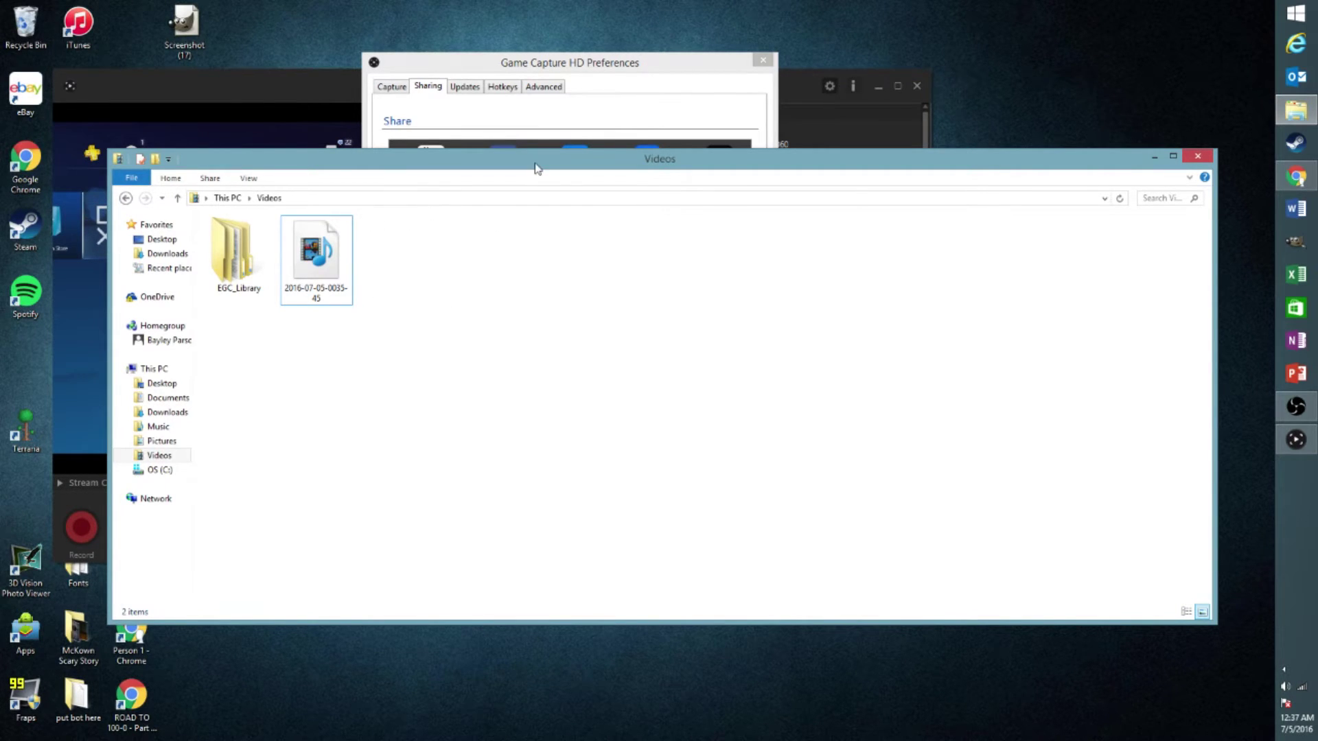
left_click_drag(537, 168, 494, 541)
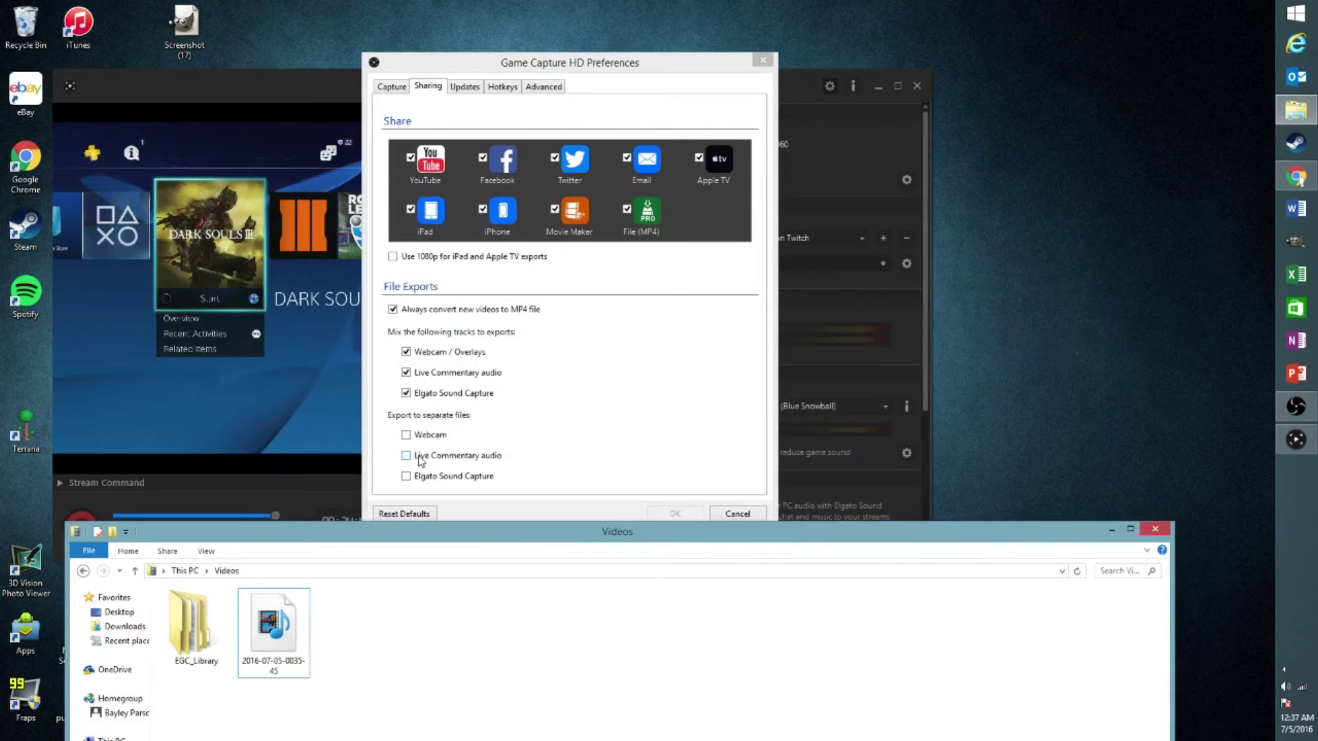
left_click_drag(481, 540, 470, 66)
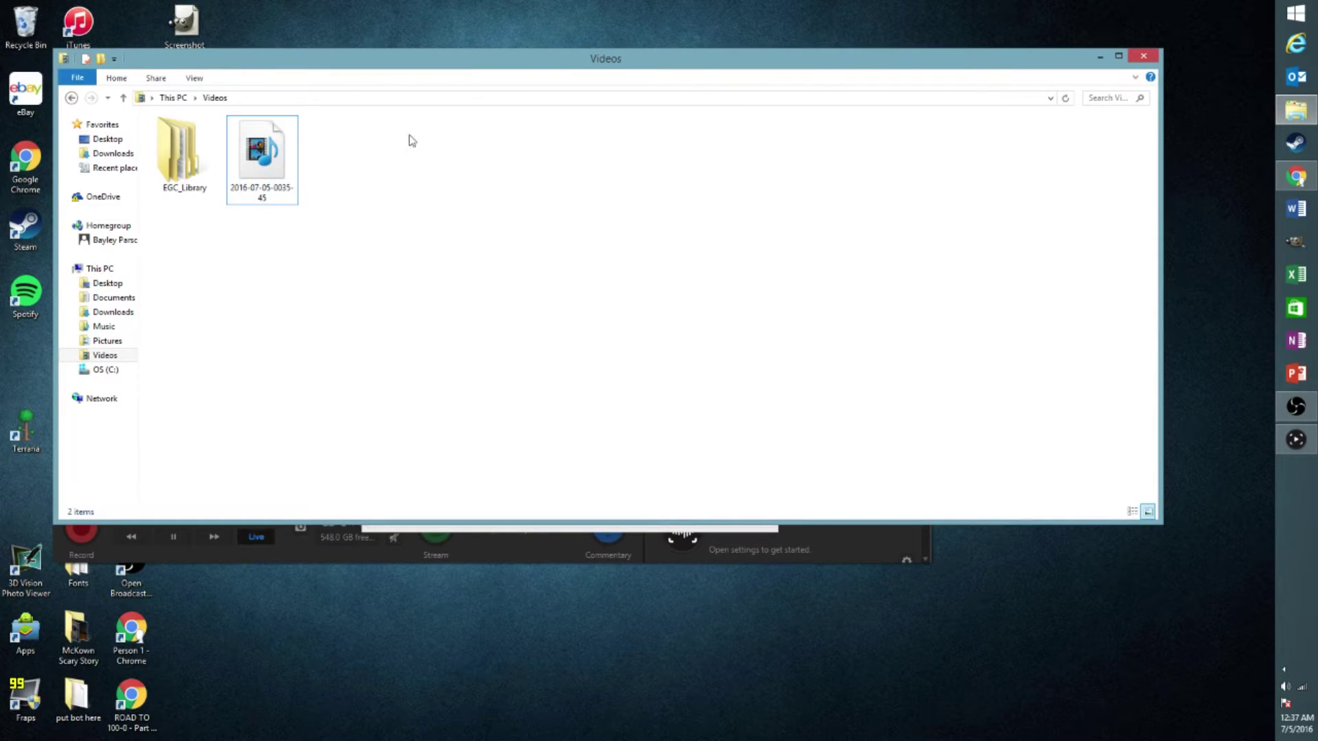
left_click_drag(409, 126, 493, 234)
left_click(1099, 56)
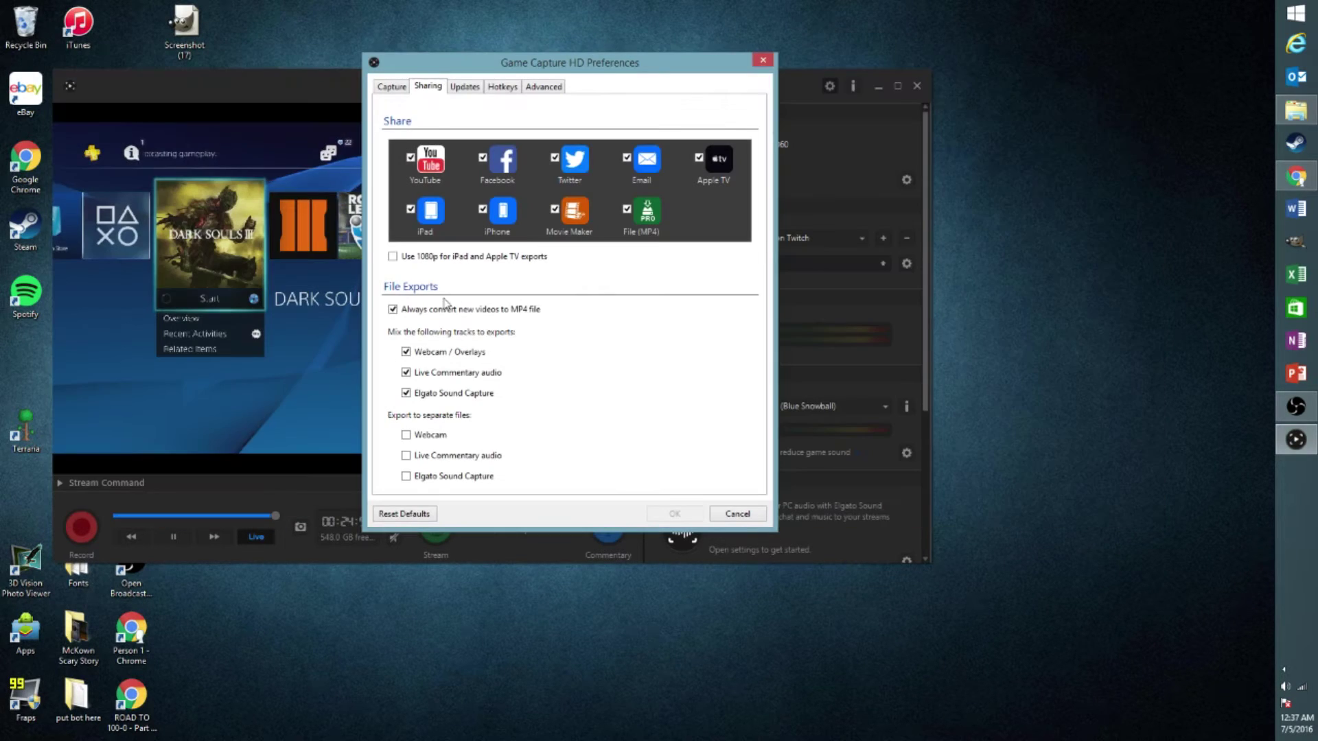
Export Live Commentary audio to a separate file, unmixed from exports, and save the preferences
left_click(406, 455)
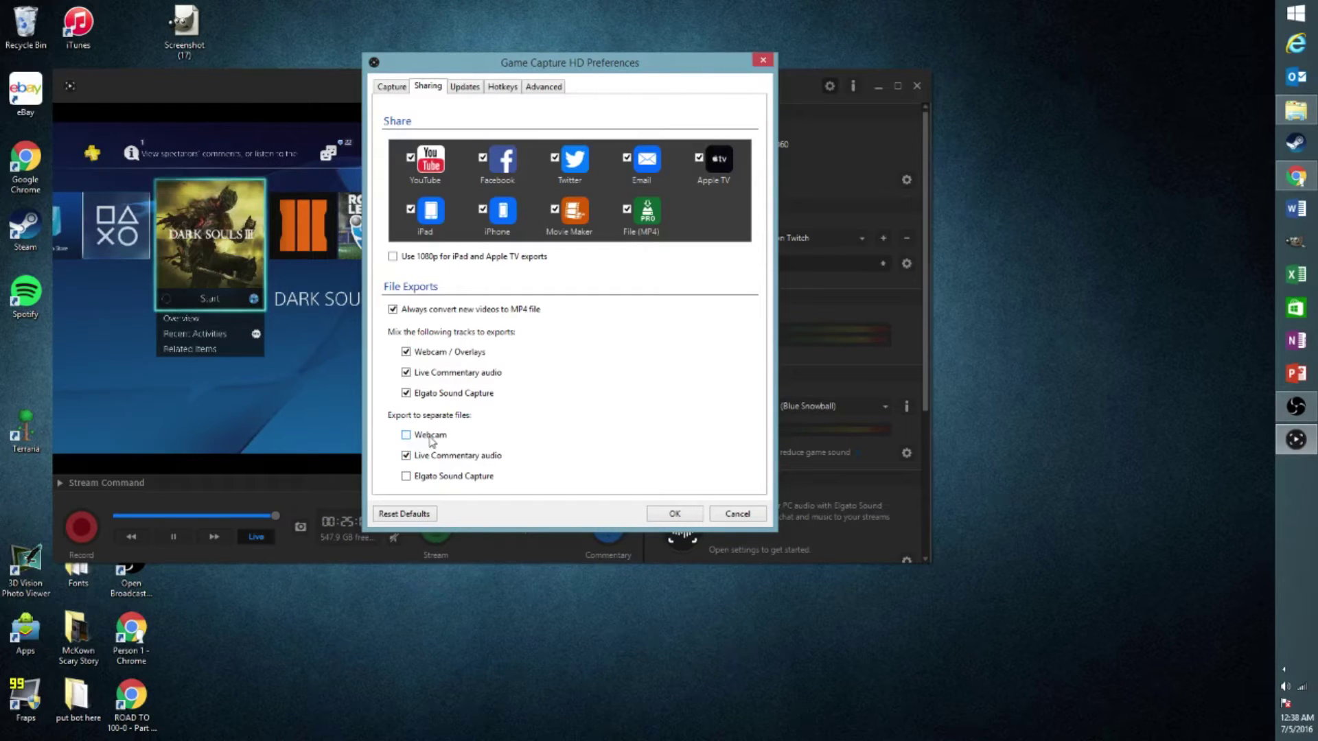
left_click(404, 374)
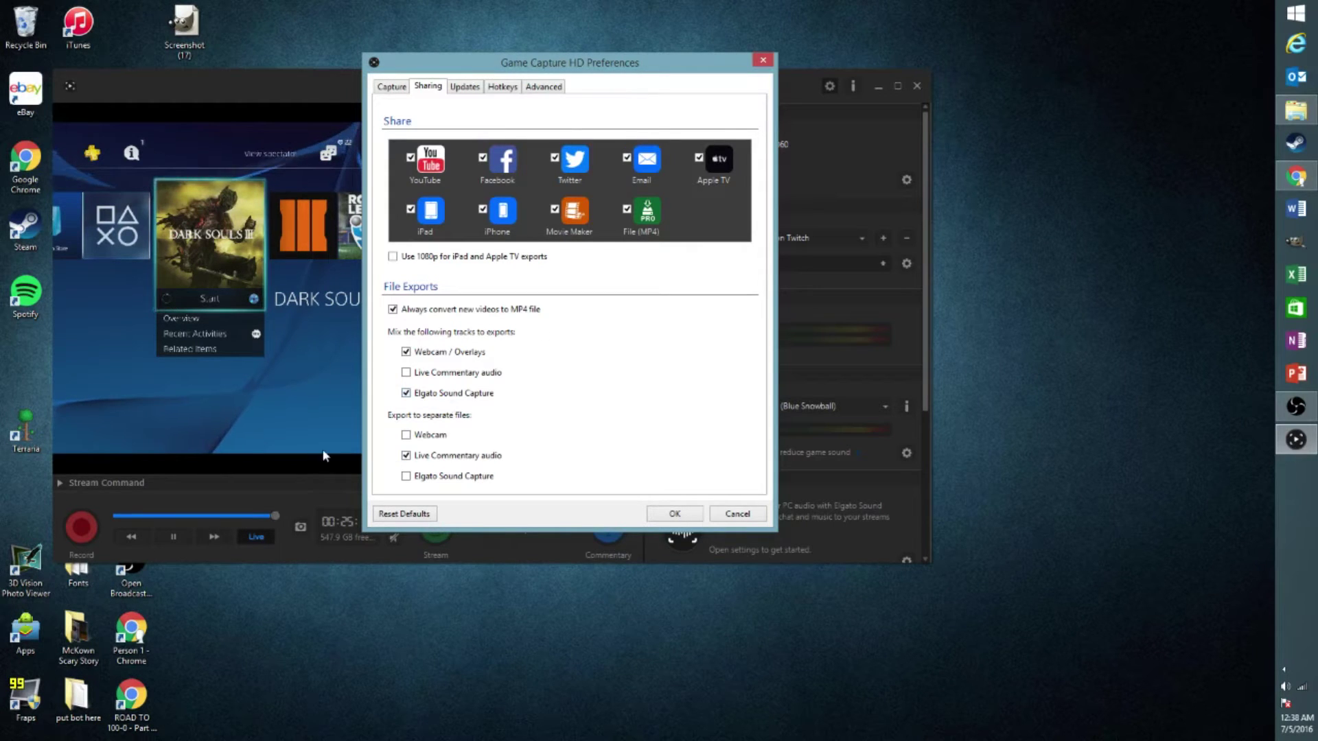
left_click(698, 520)
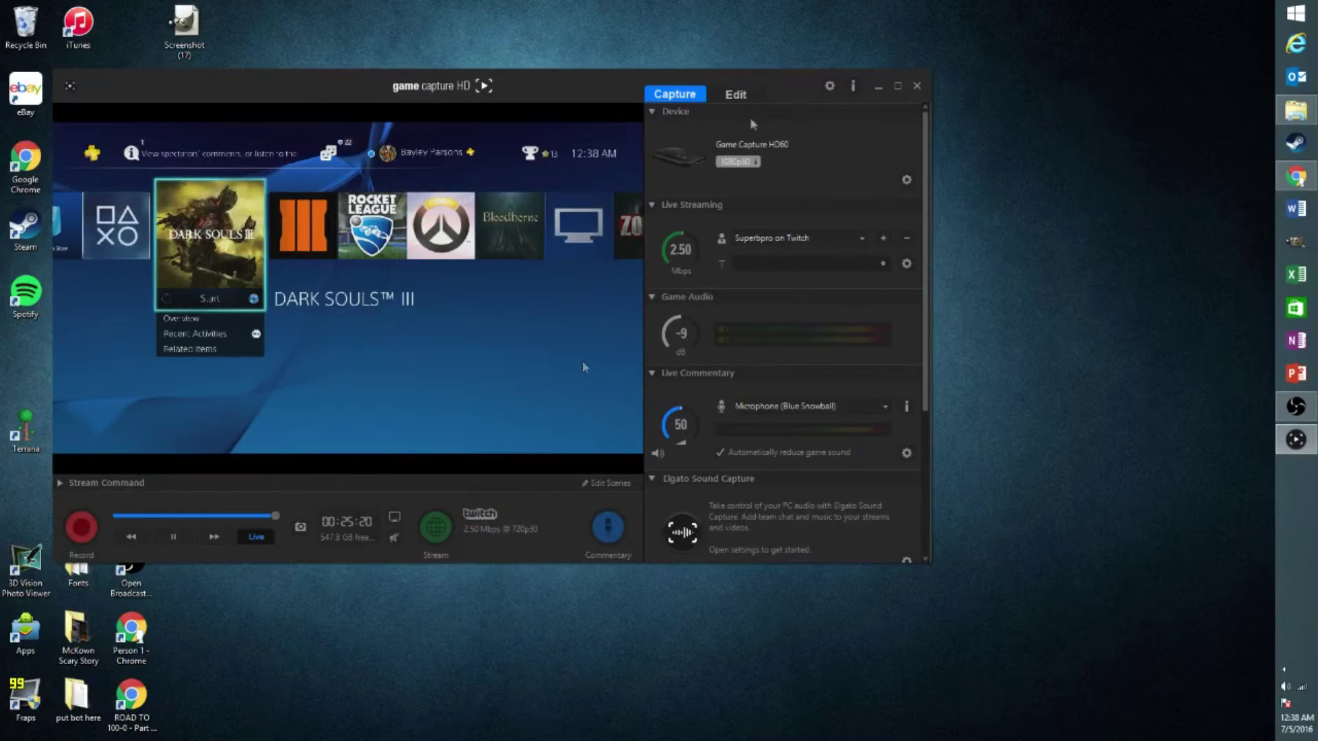
Re-enable mixing Live Commentary audio into exports and save the preferences
left_click(828, 85)
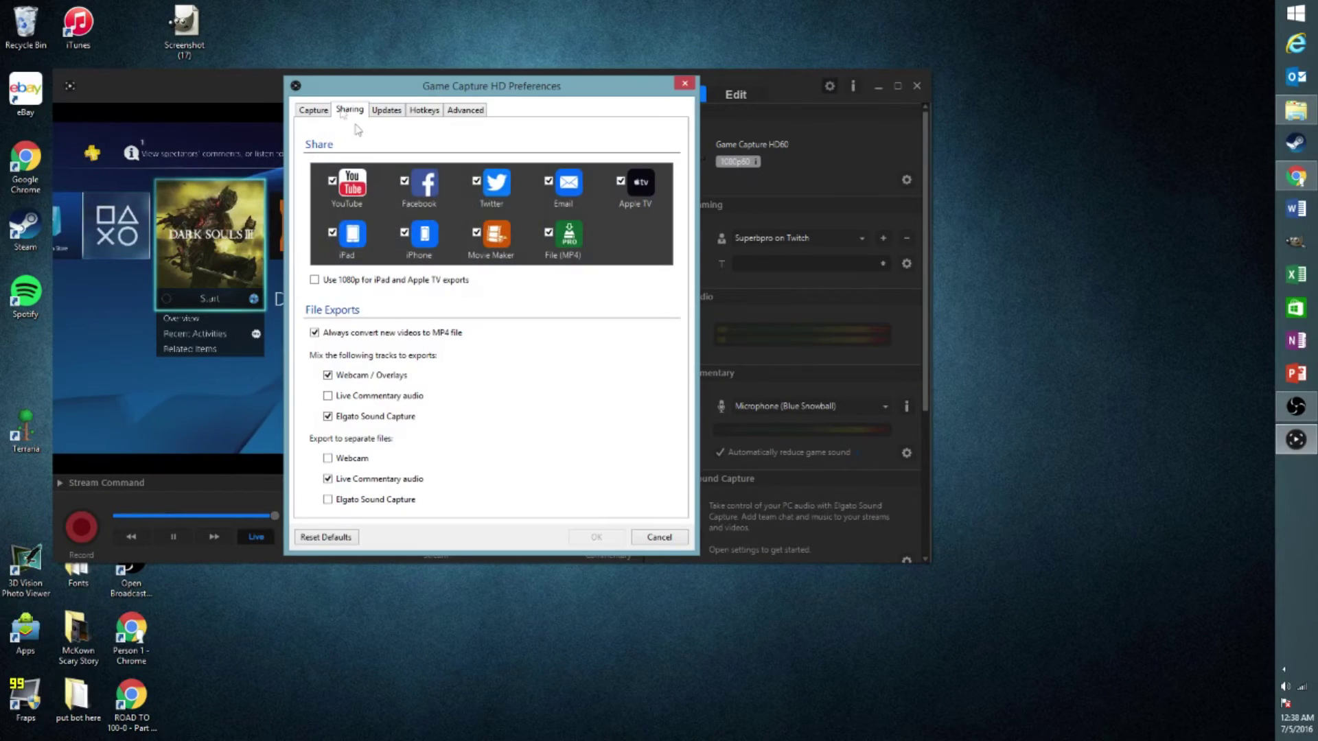
left_click(334, 396)
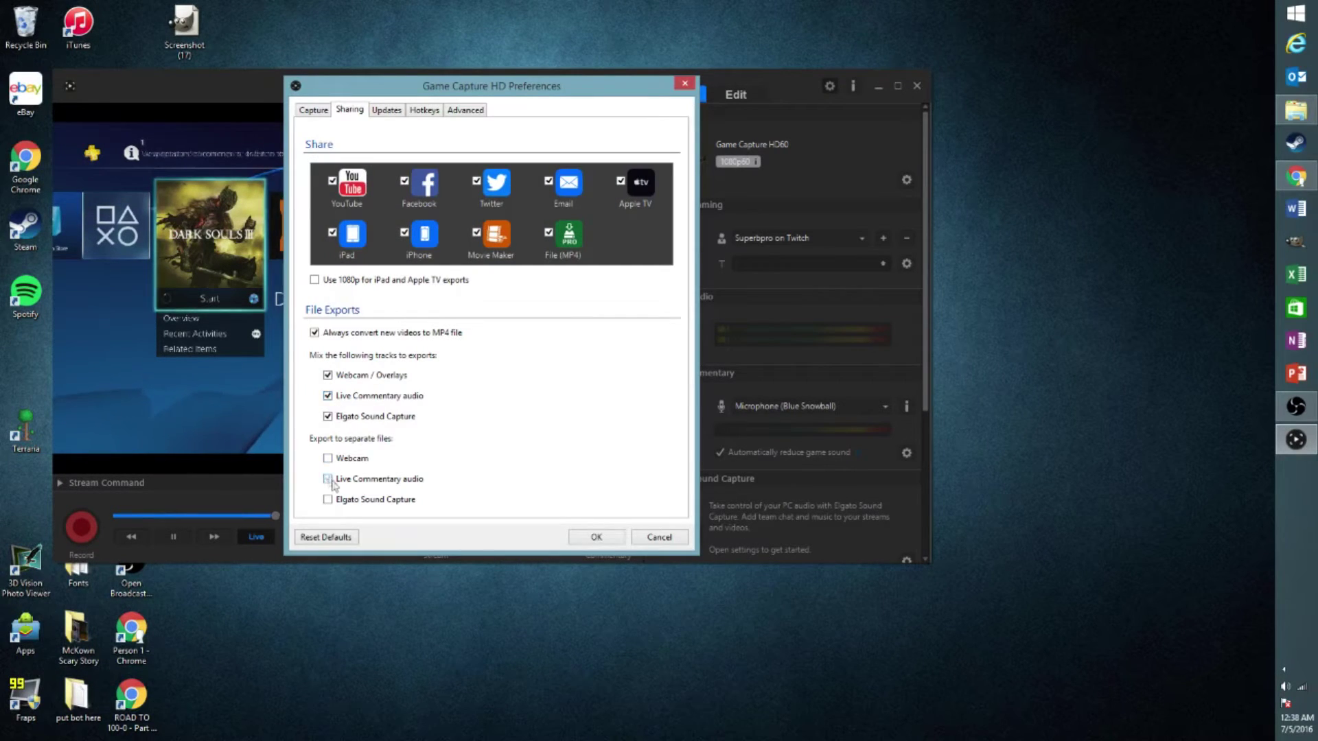
left_click(596, 537)
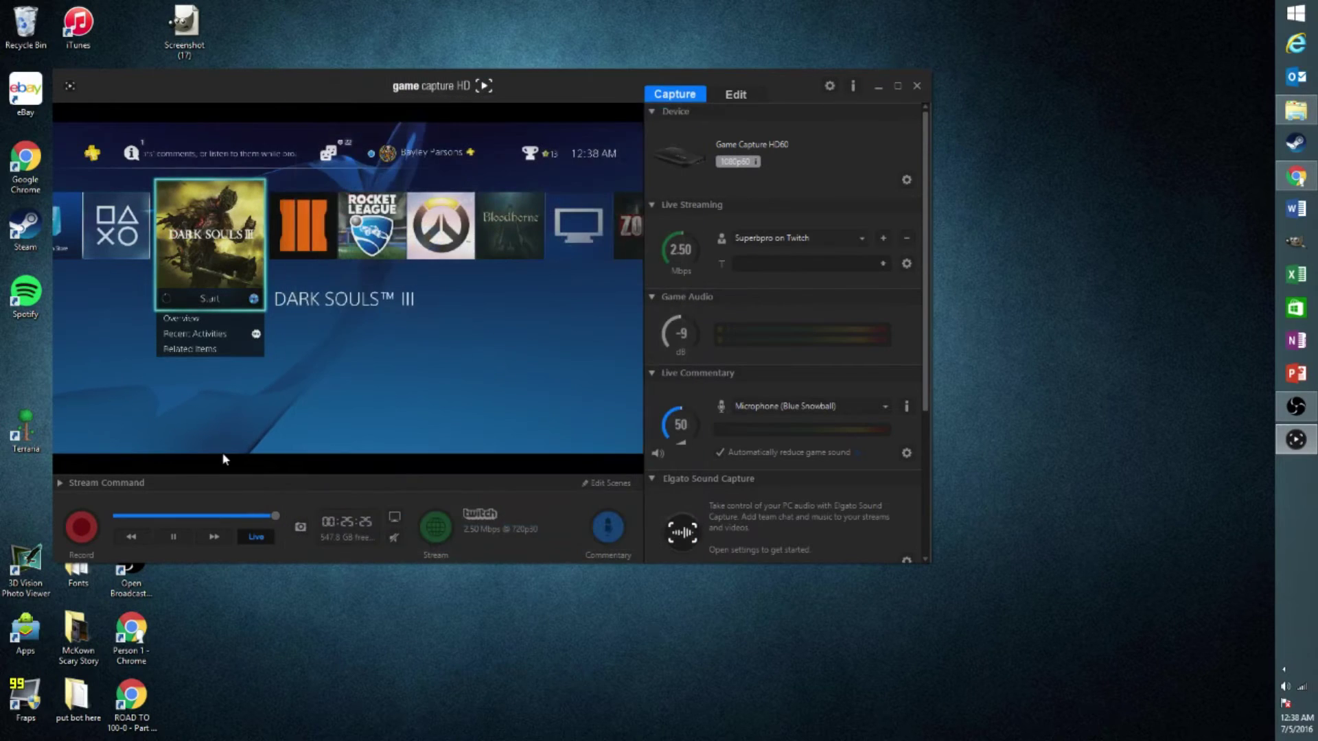
Start recording the gameplay with live microphone commentary turned on
left_click(82, 525)
left_click_drag(686, 331, 697, 329)
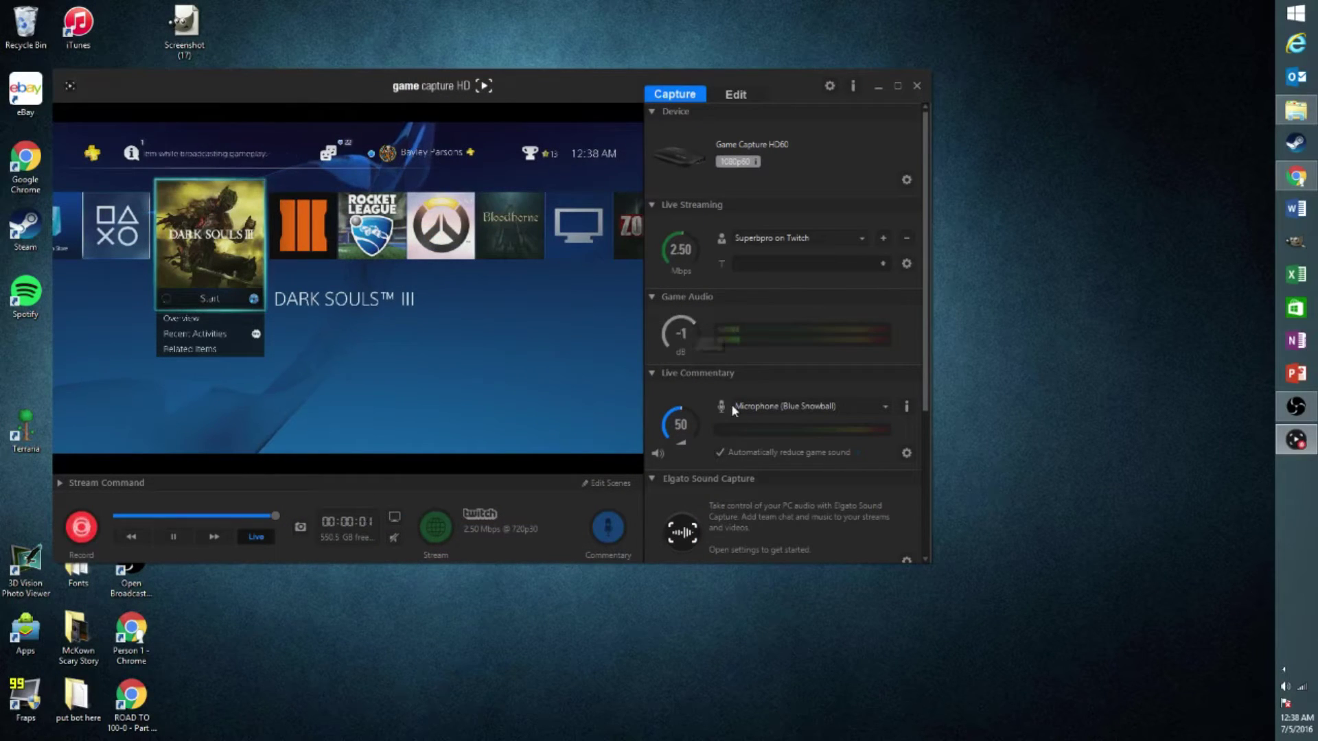
left_click(607, 527)
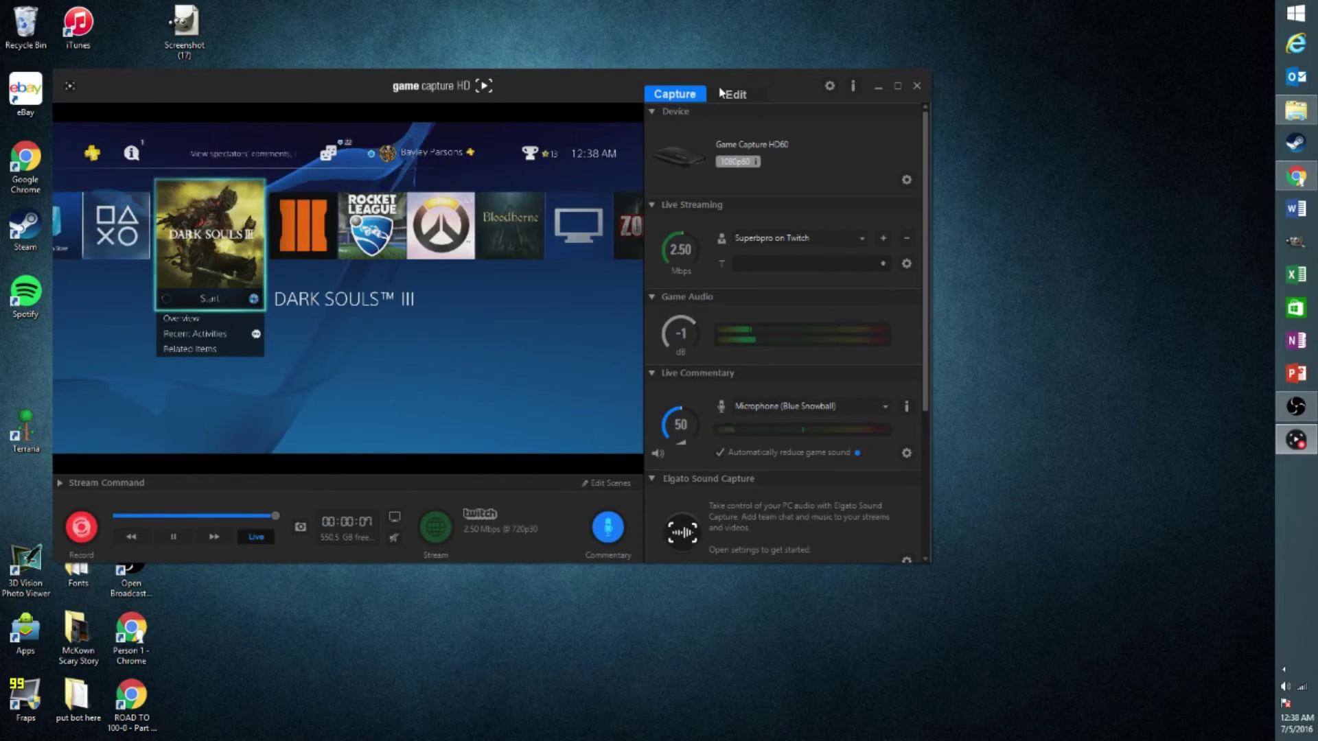
left_click(830, 88)
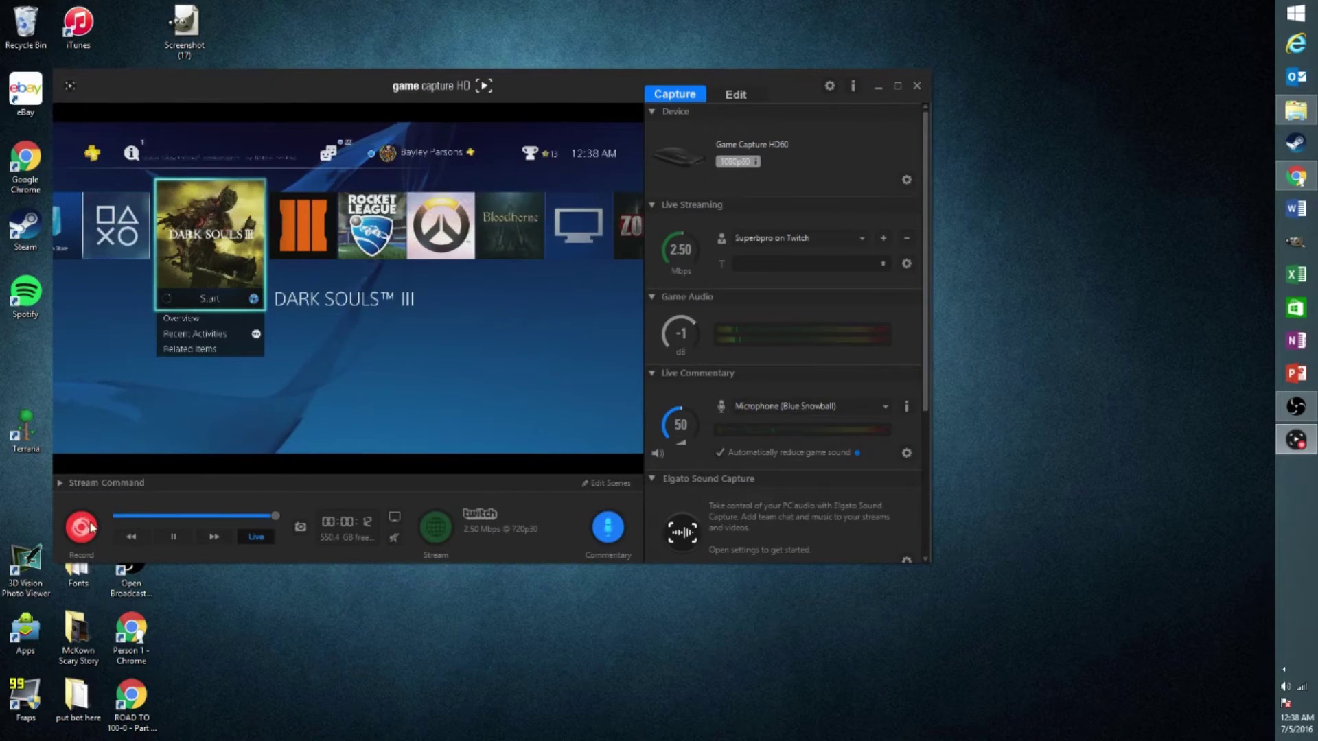
left_click(829, 87)
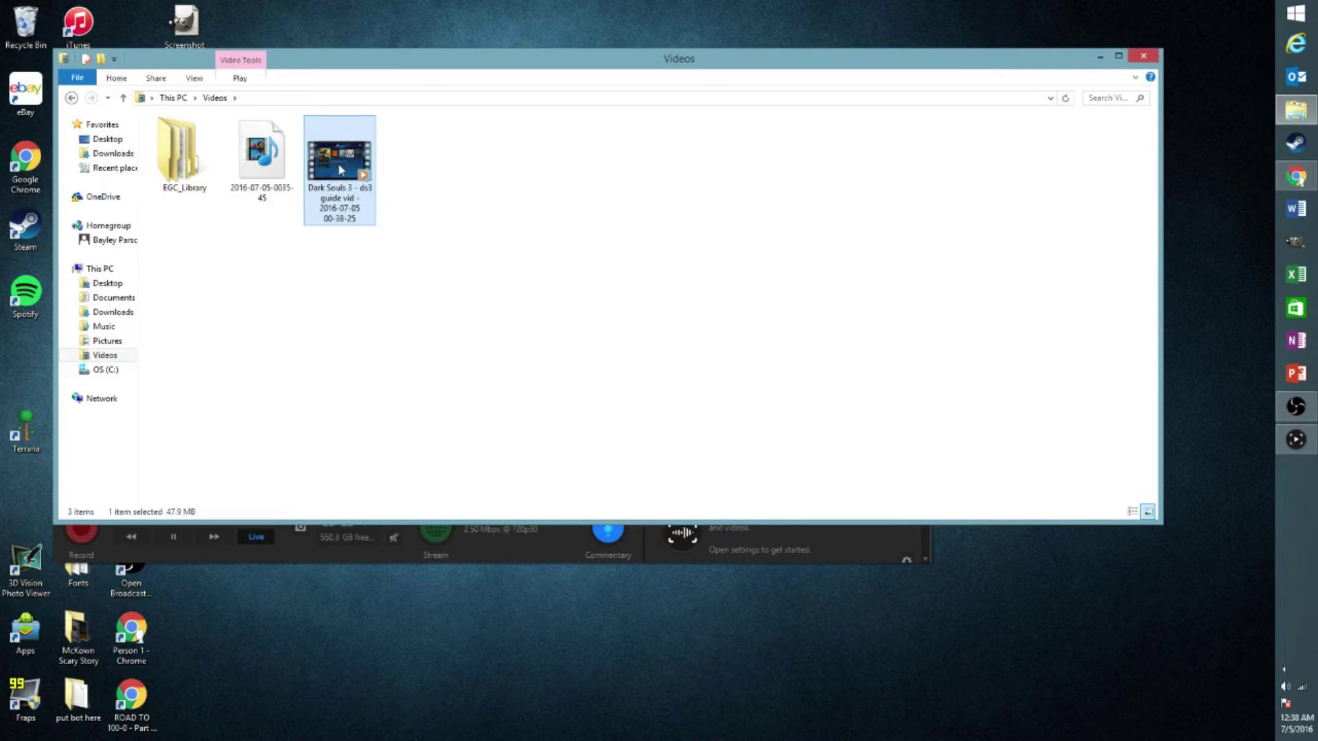
Play the recorded Dark Souls video full-size, then close the player
double_click(342, 170)
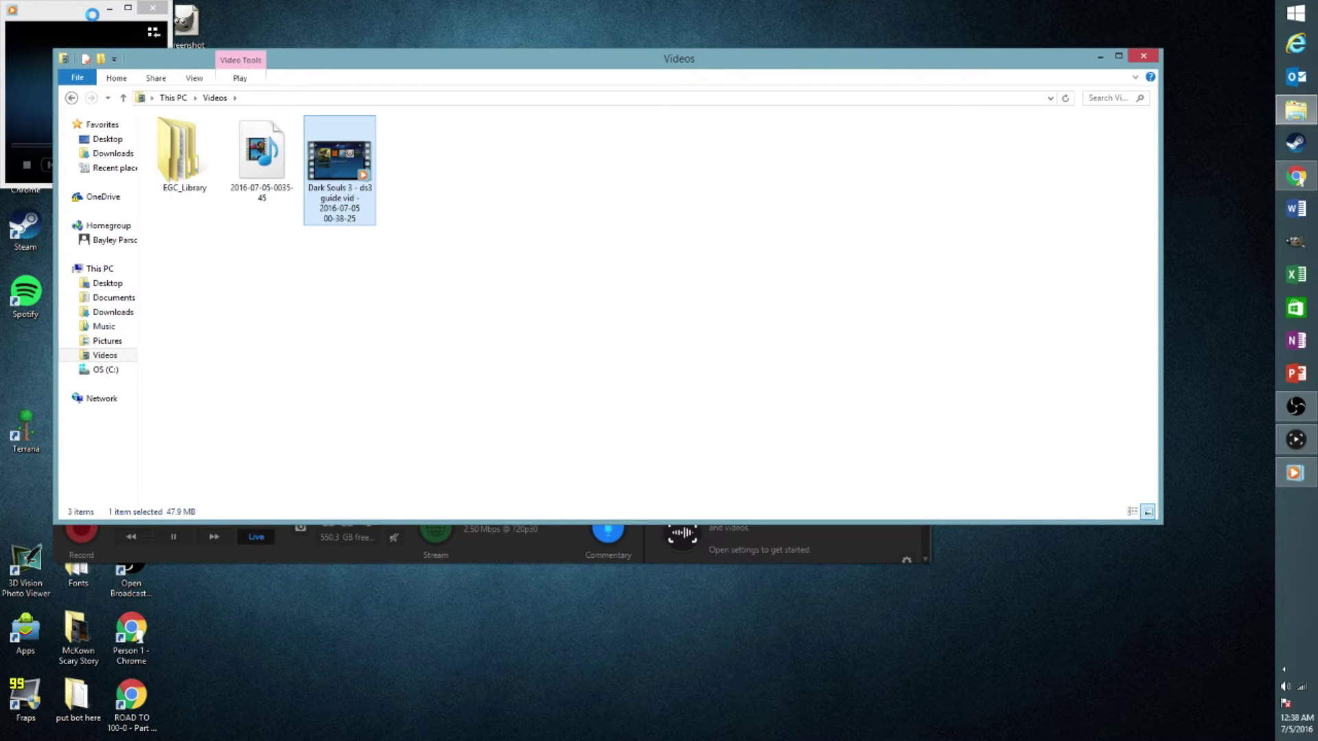
double_click(92, 14)
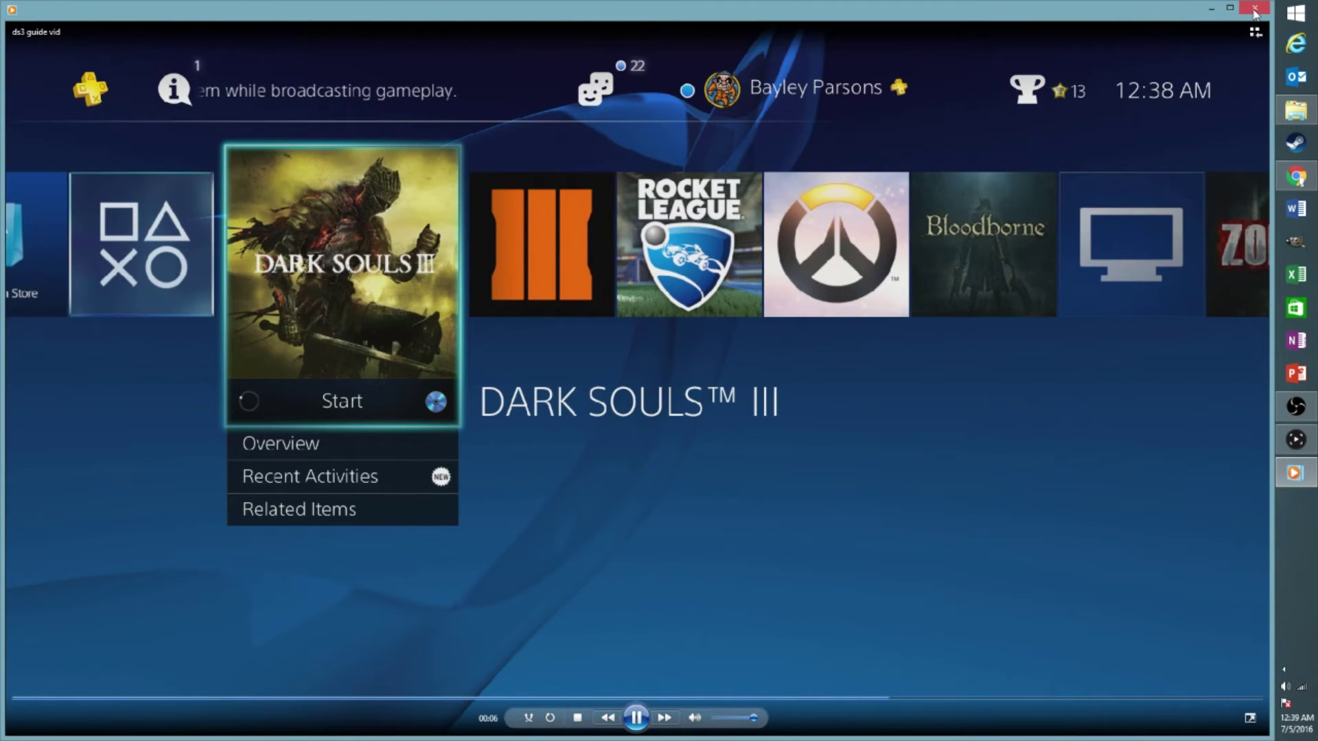
left_click(1254, 12)
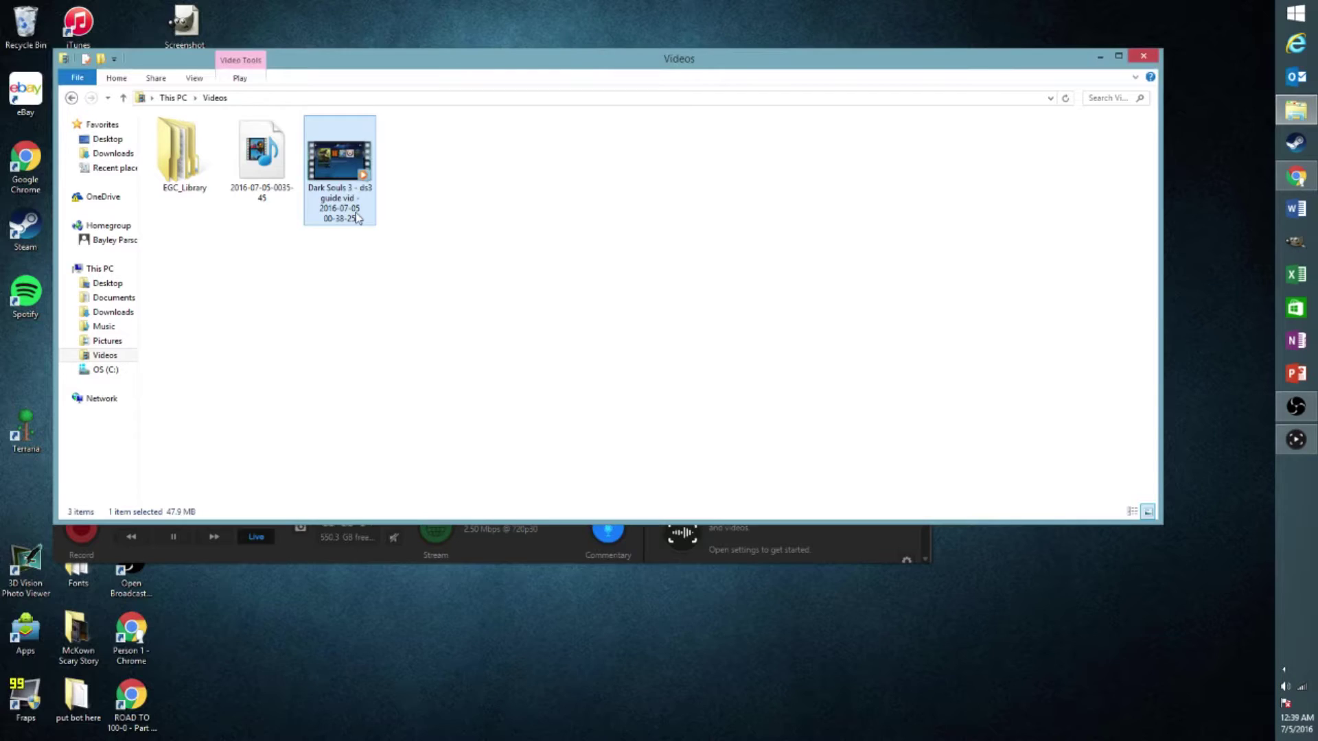
Minimize the Videos folder and start a new recording in Game Capture HD
right_click(349, 177)
left_click(1100, 56)
left_click(1100, 56)
left_click(92, 524)
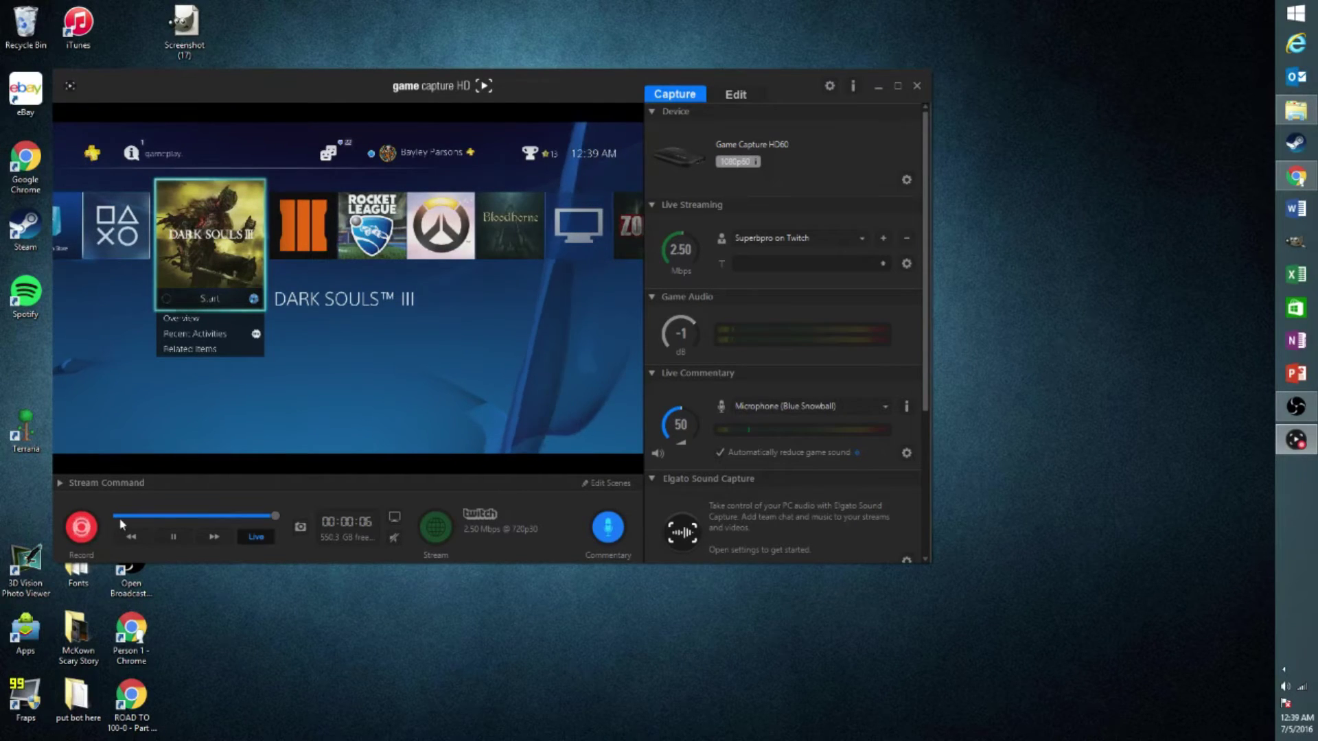
Stop the recording at seven seconds and bring up the Videos folder
left_click(82, 529)
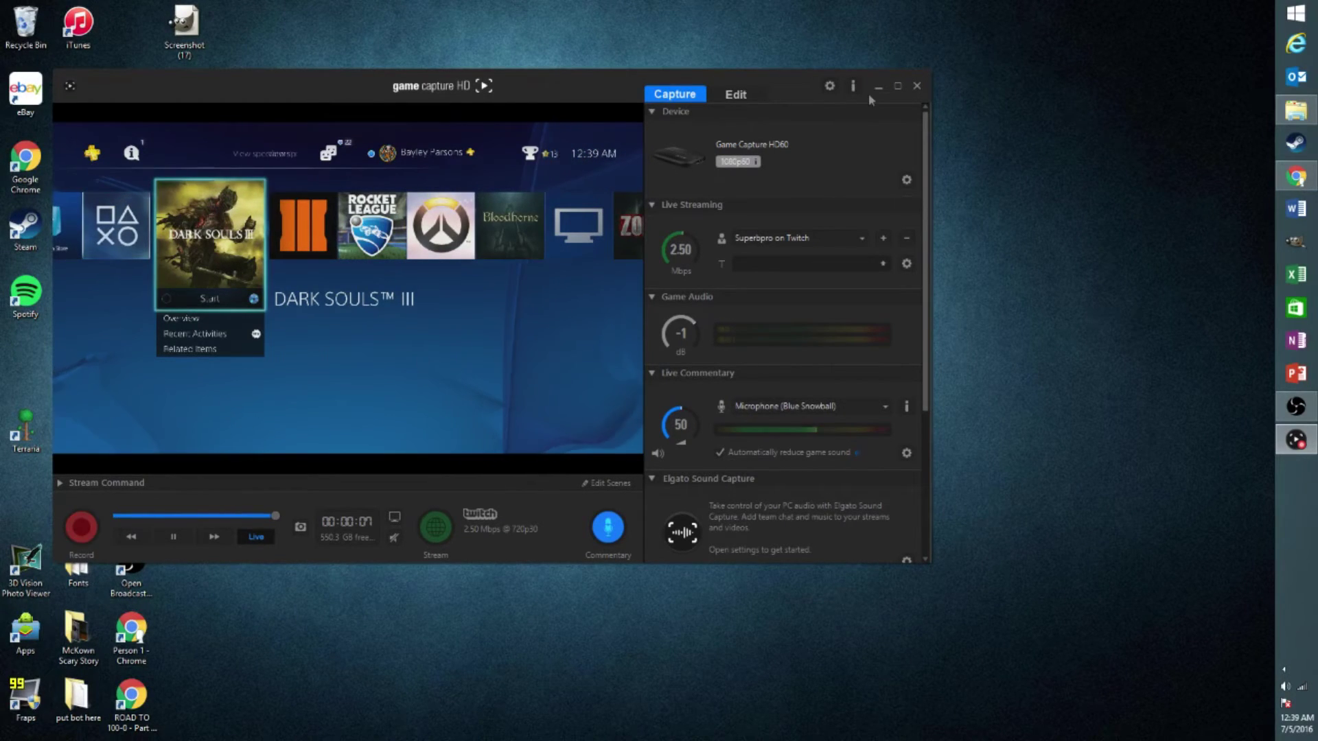
left_click(1293, 110)
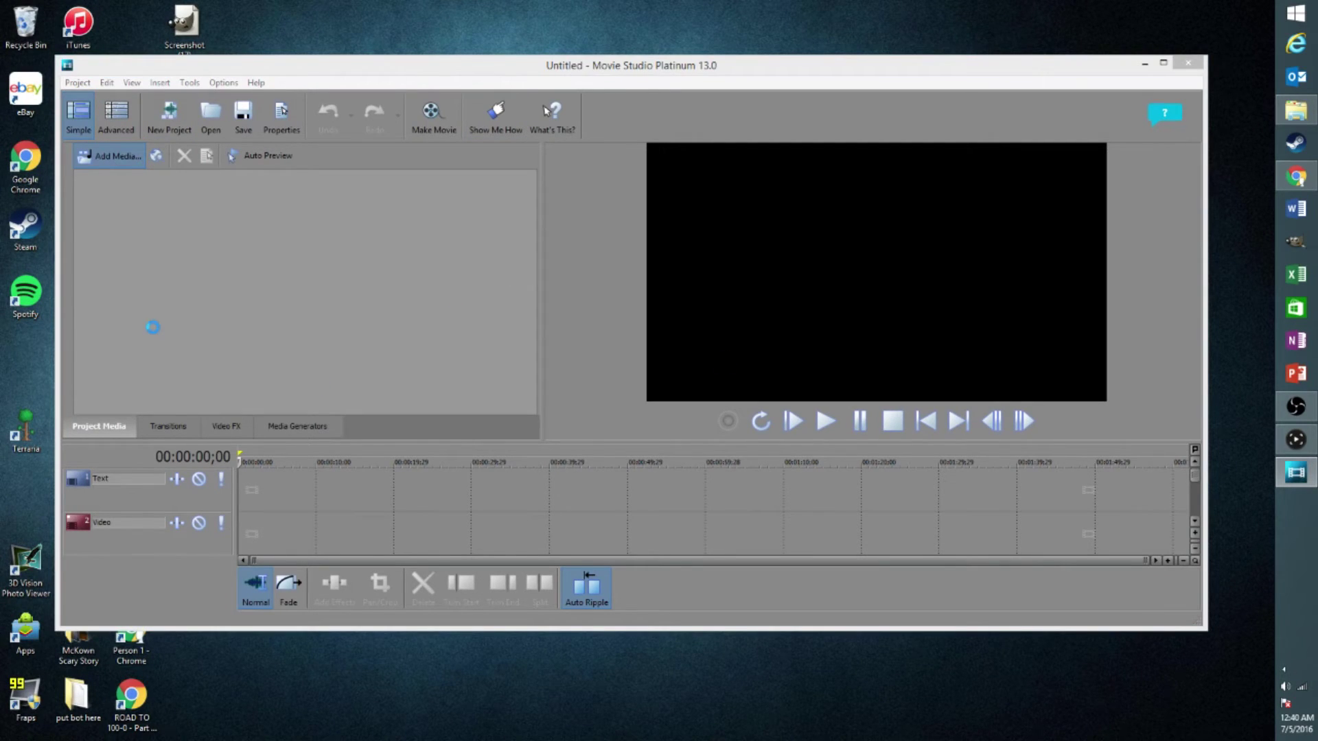
Import the three Dark Souls recordings into Project Media
double_click(152, 305)
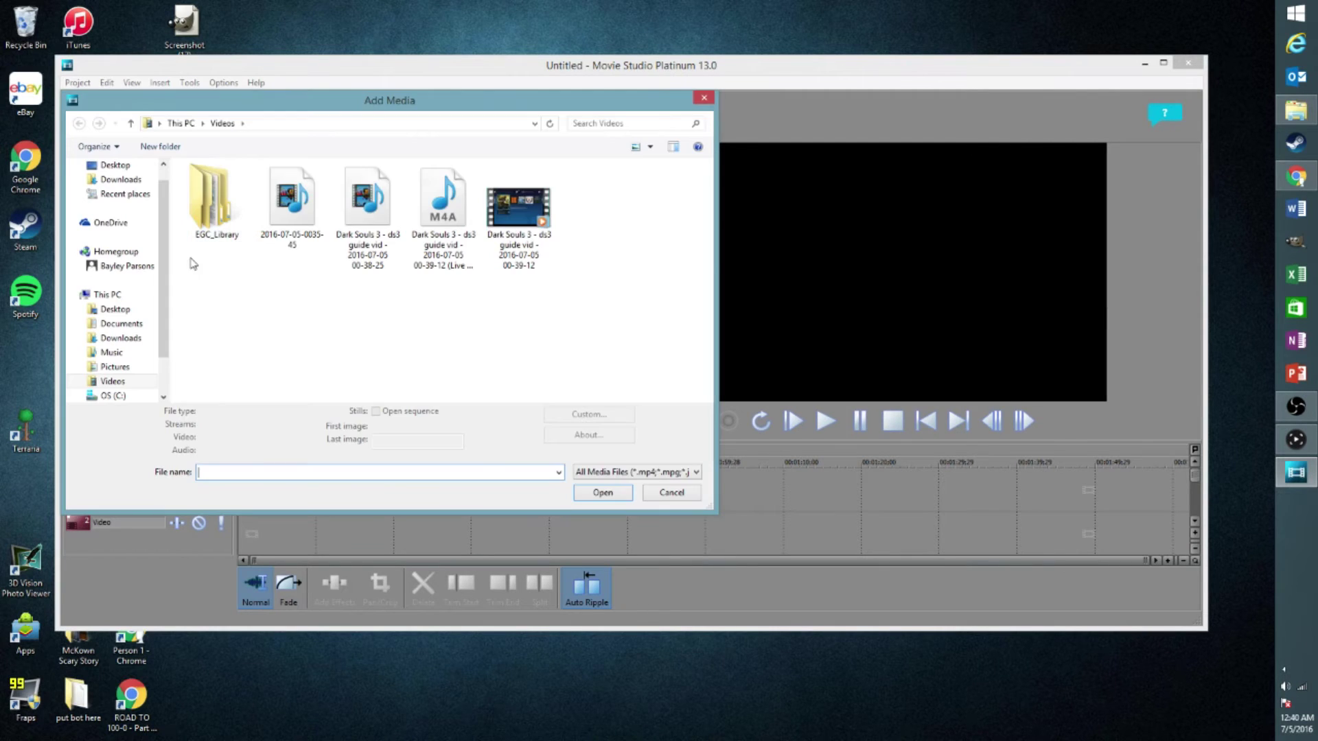
left_click_drag(595, 229, 362, 246)
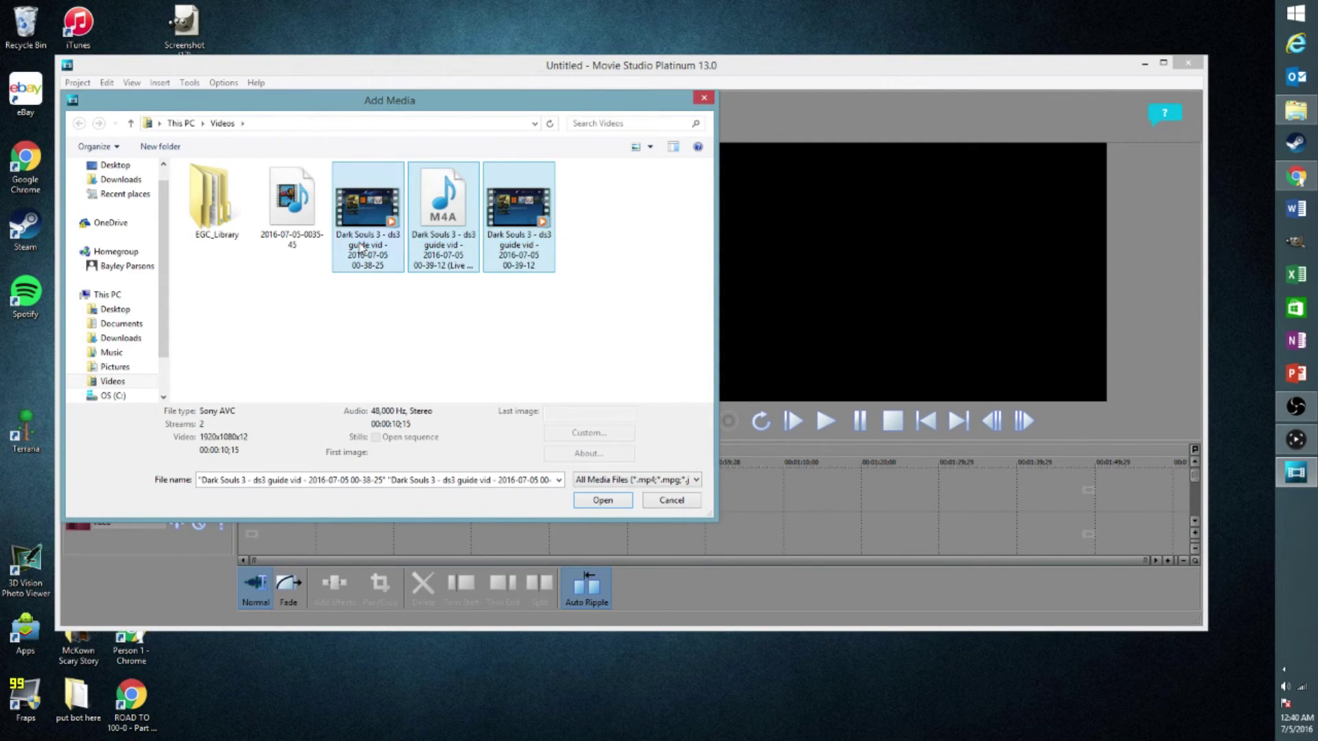
left_click(600, 504)
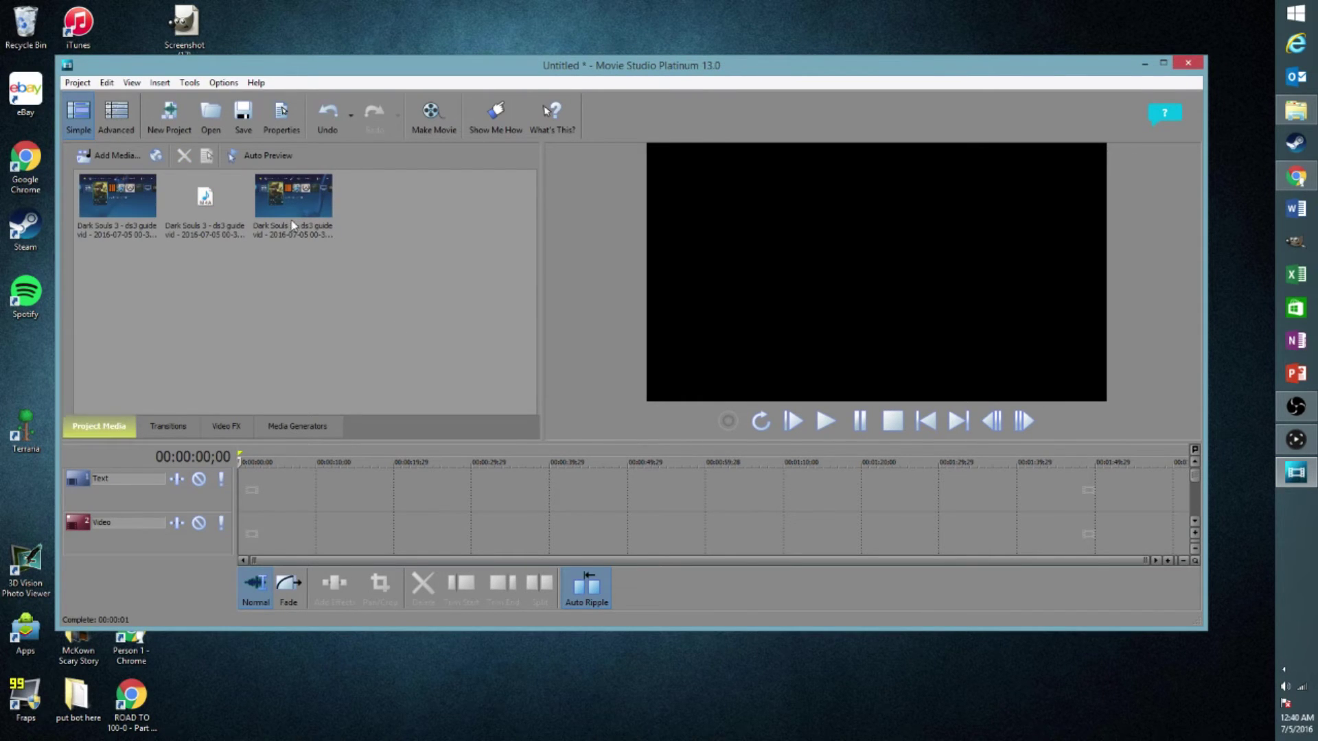
Place the first gameplay clip on the Video track, answer the project settings prompt, and set the playhead to 00:00:06;06
left_click(139, 215)
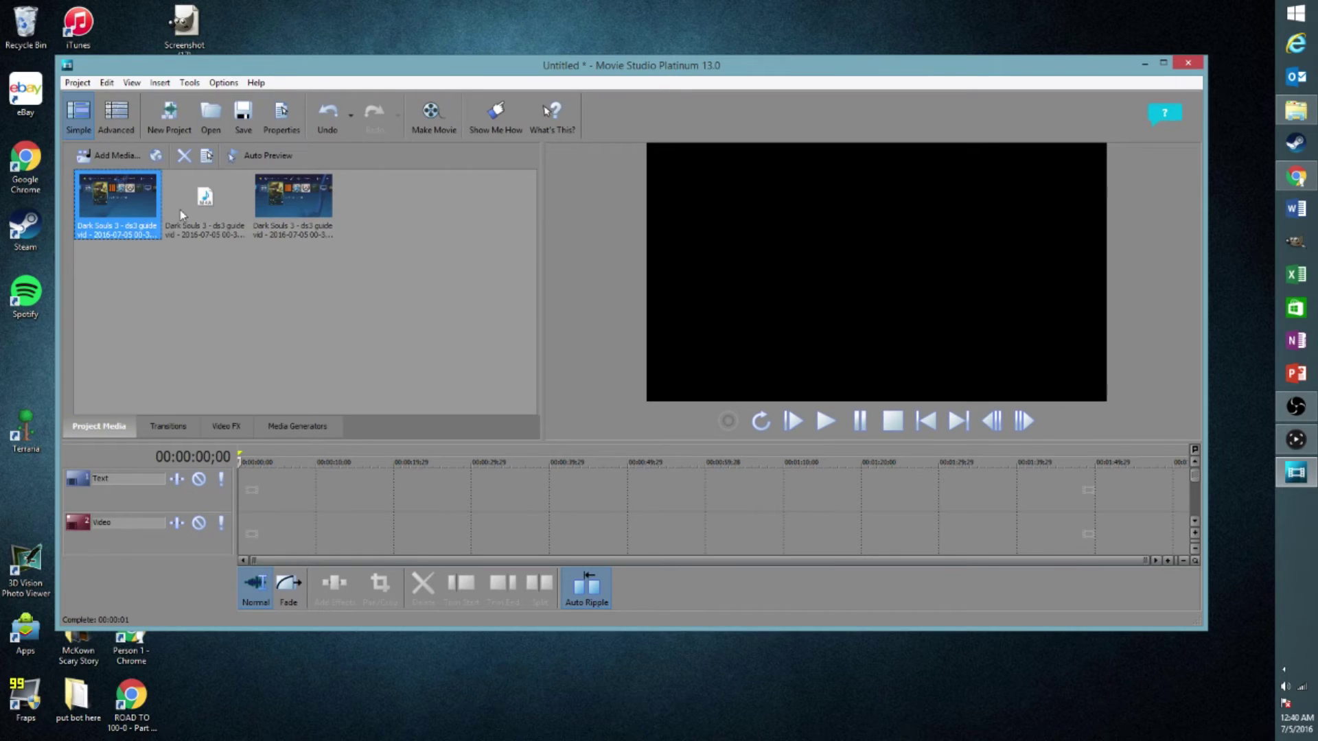
left_click(291, 213)
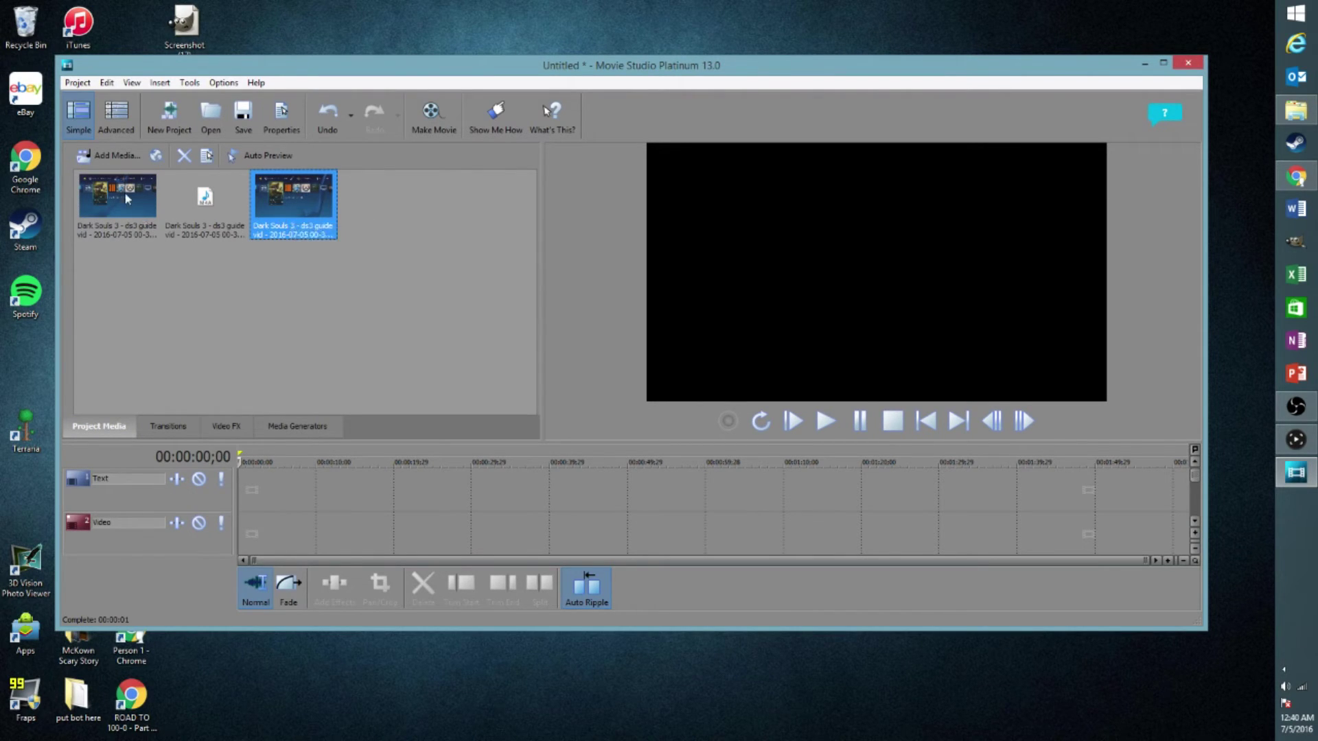
left_click_drag(117, 203, 249, 534)
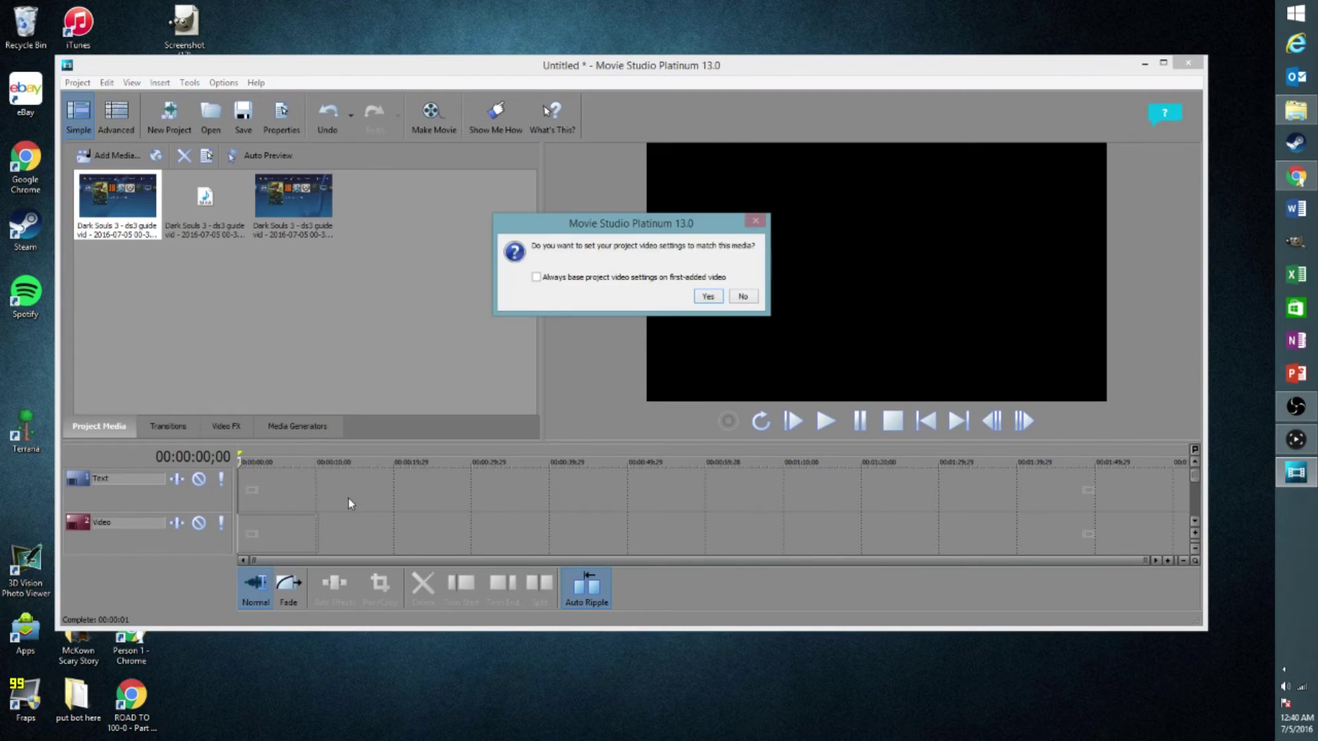
left_click(741, 296)
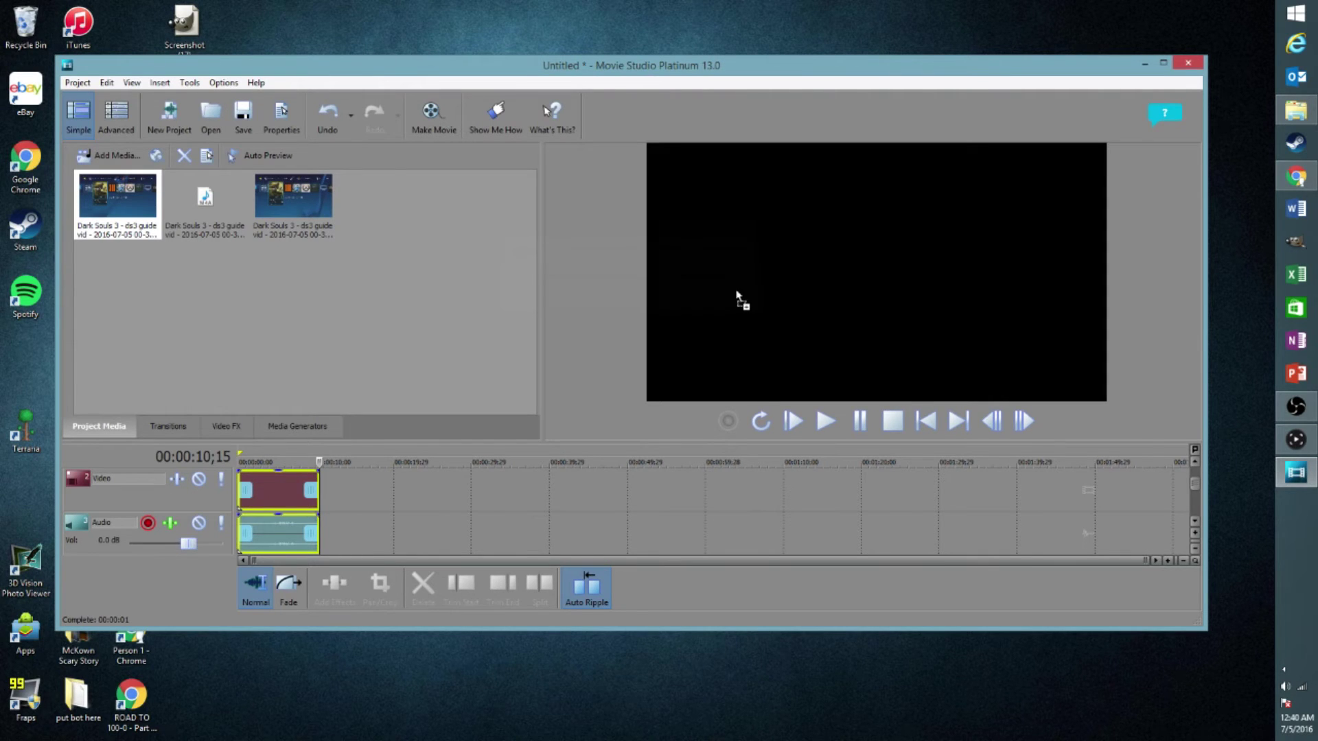
left_click(286, 523)
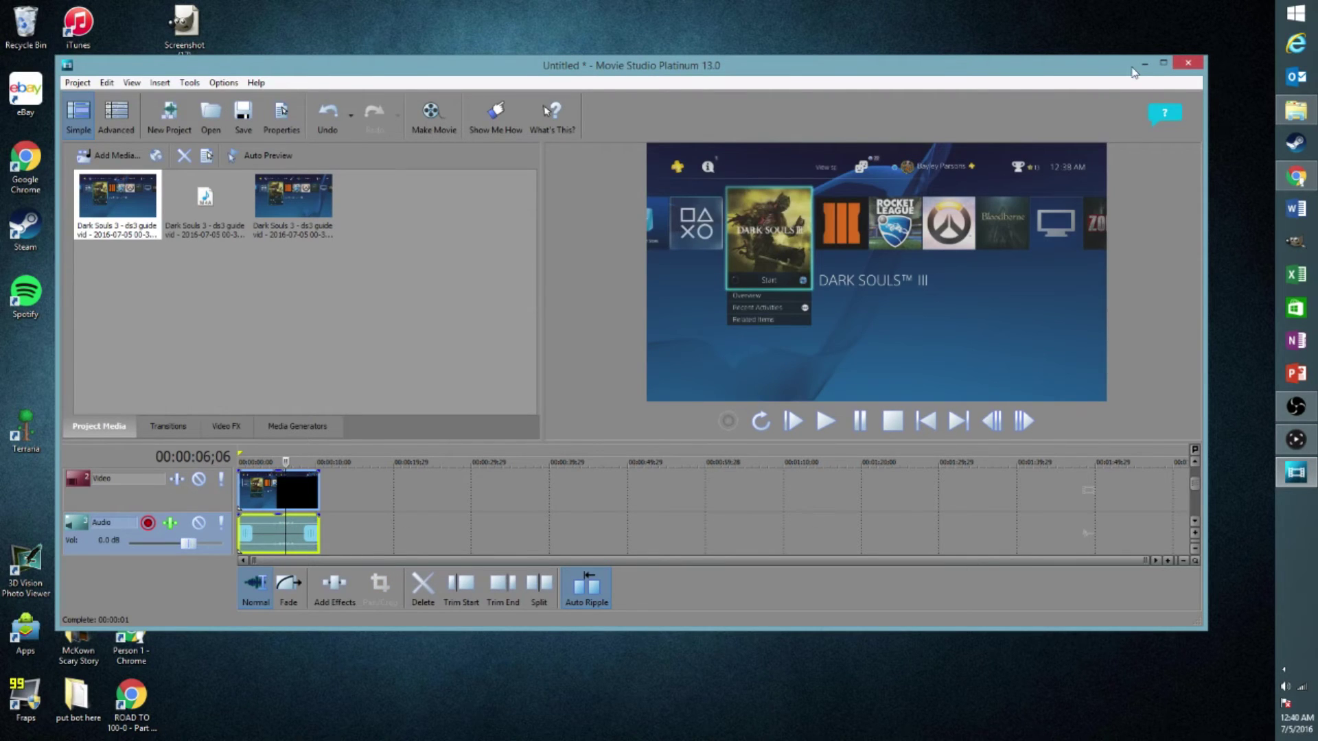
Maximize Movie Studio and play the clip to locate the cut point at 00:00:06;29
left_click(1164, 63)
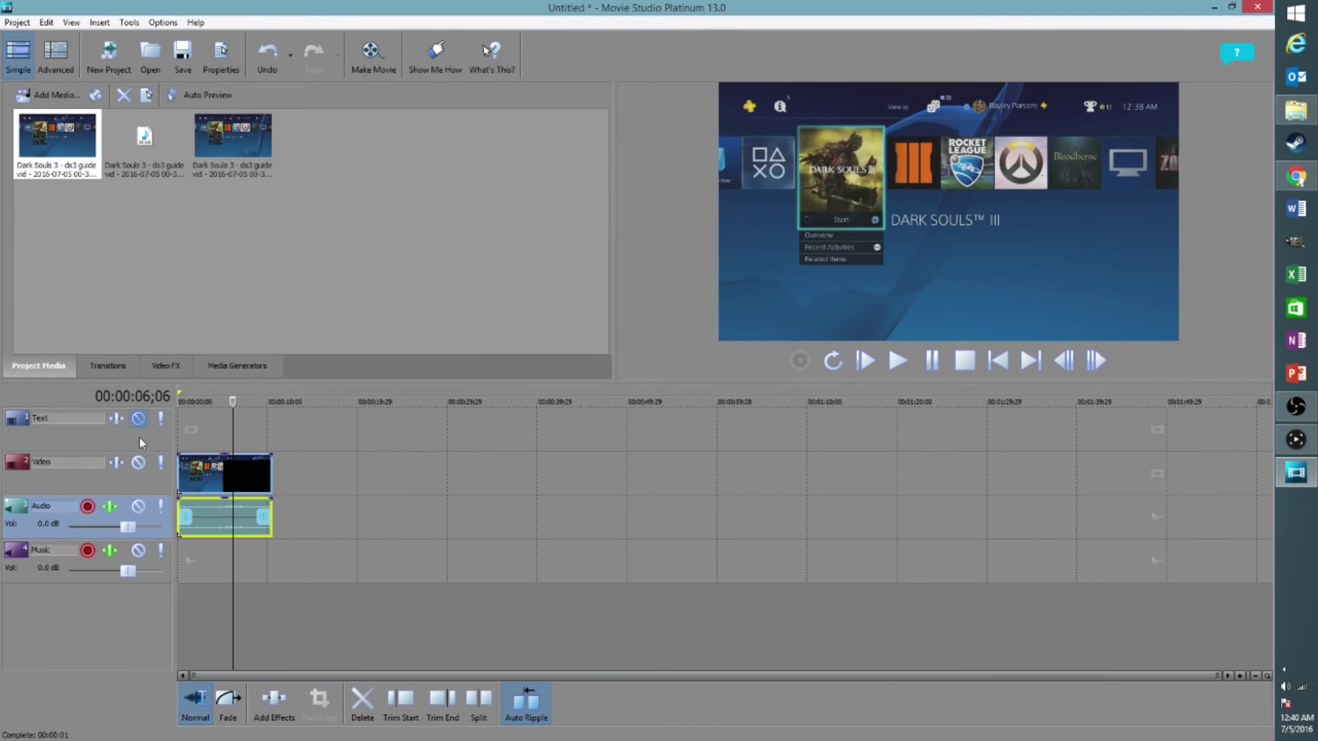
left_click(209, 474)
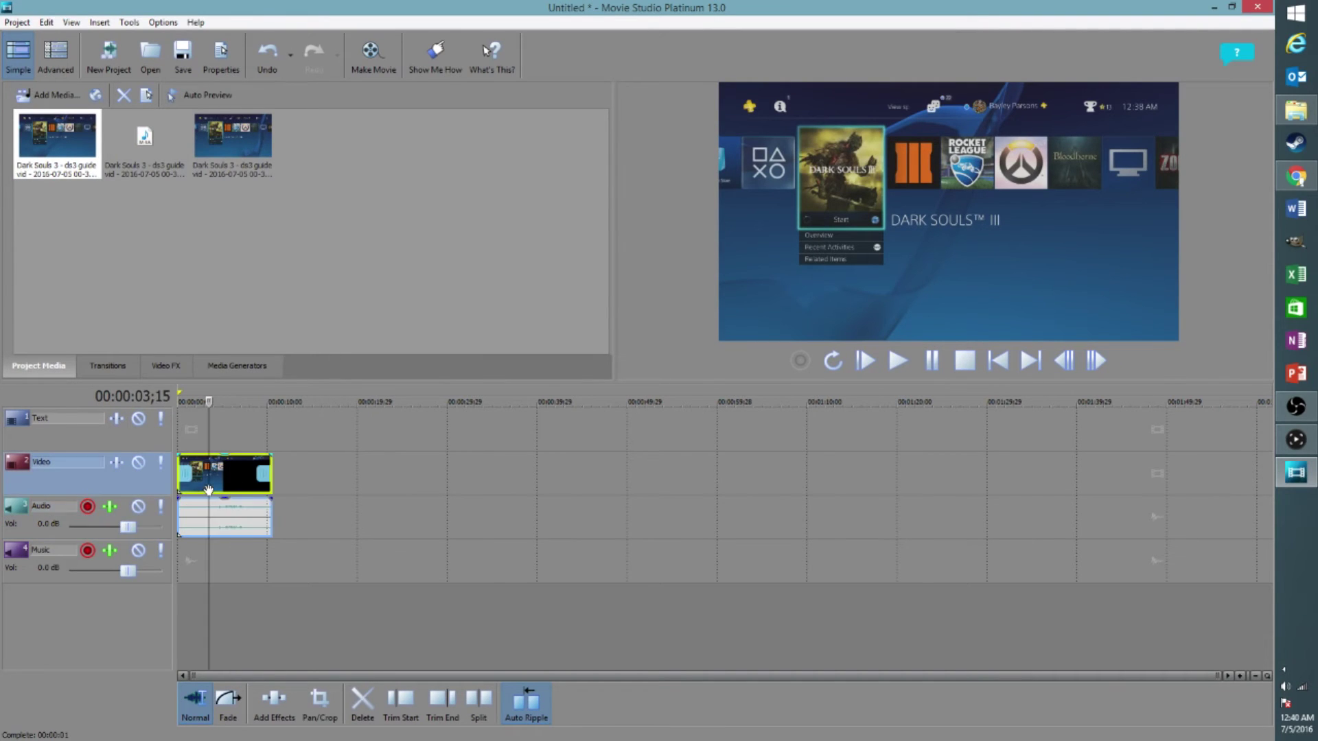
scroll(224, 506, "up", 5)
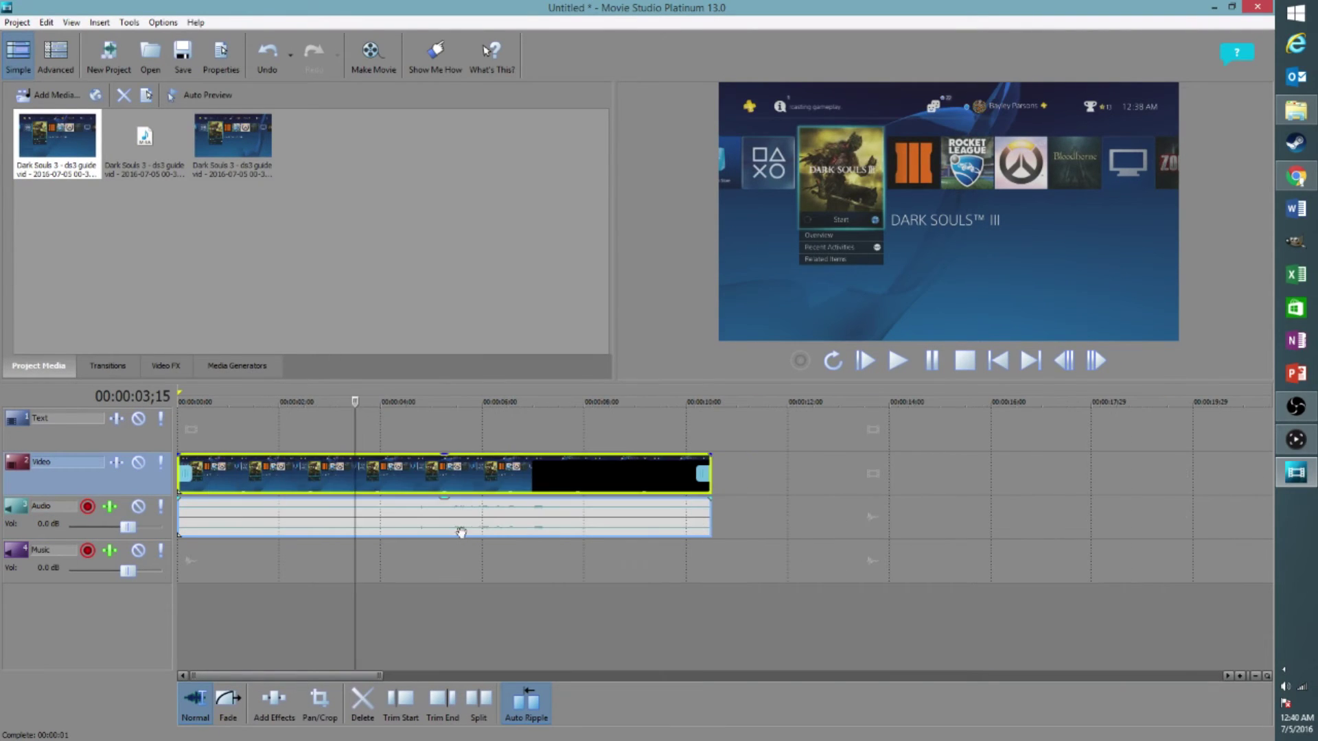
left_click(526, 506)
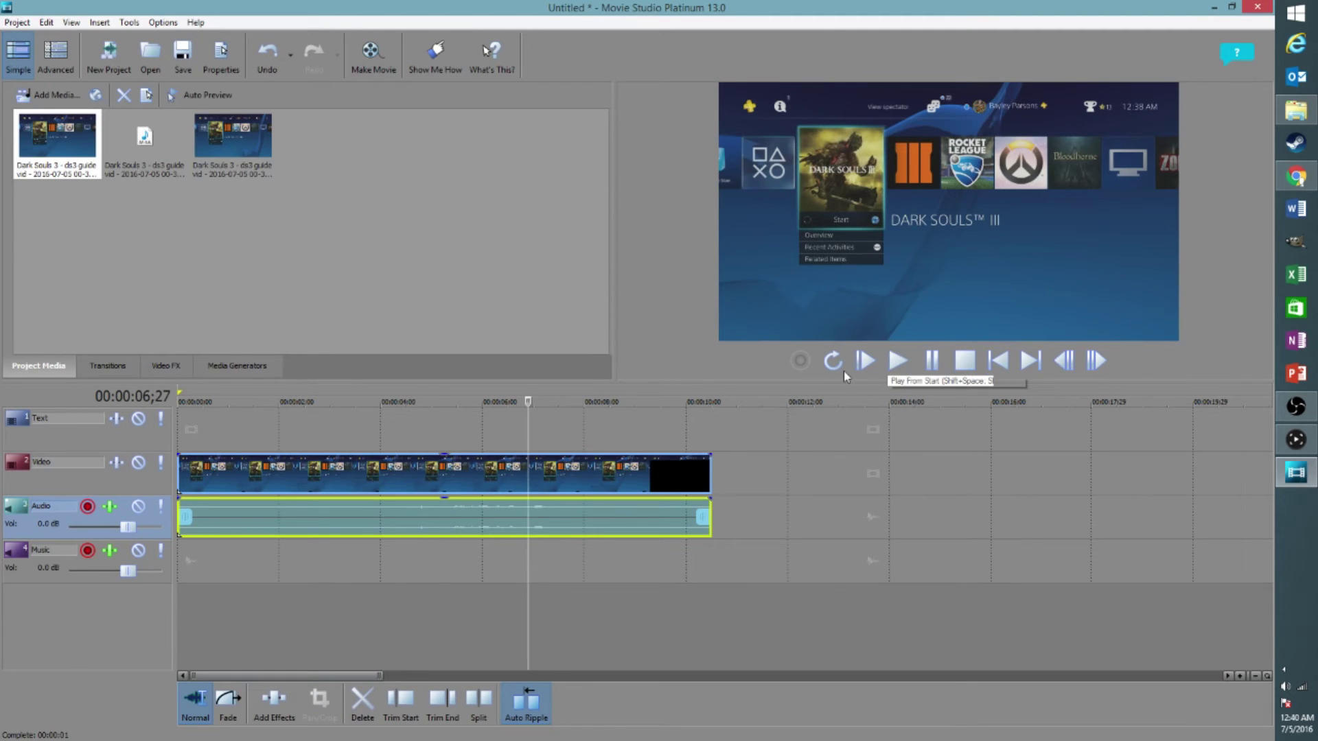
scroll(762, 518, "up", 3)
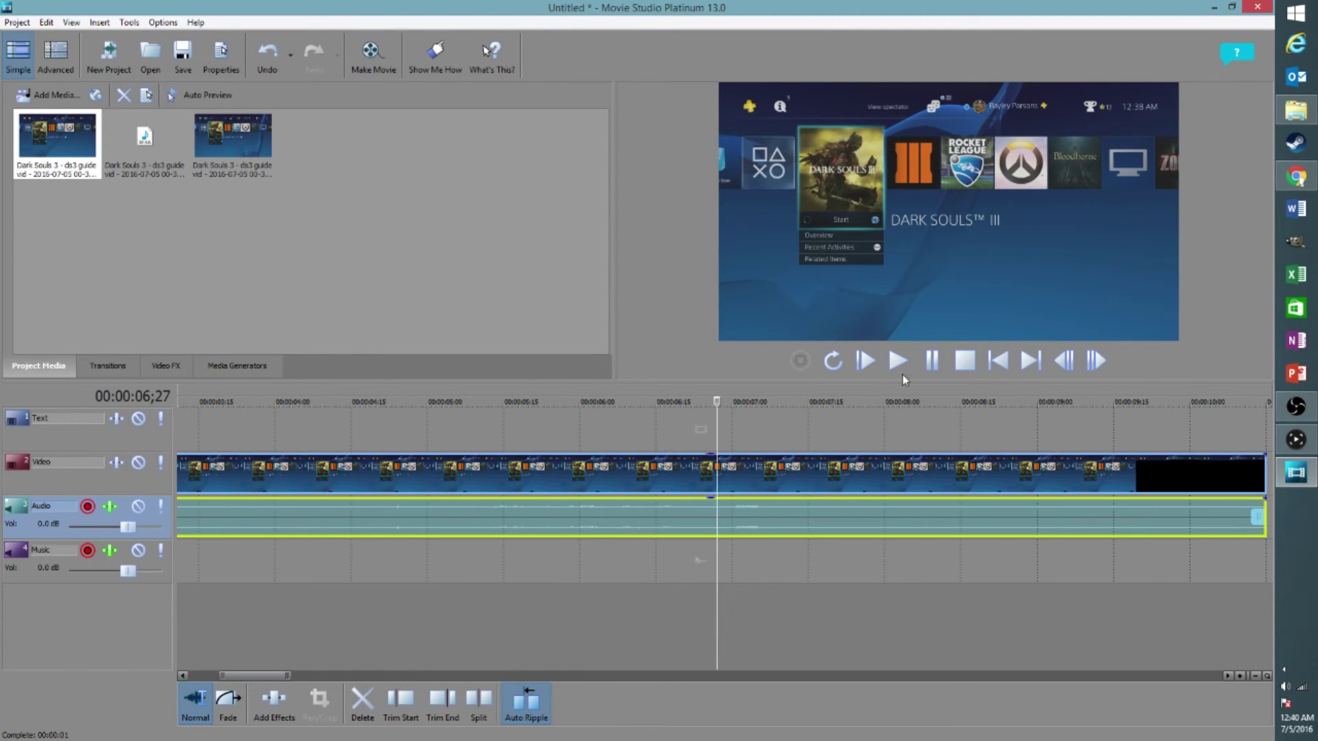
left_click(904, 357)
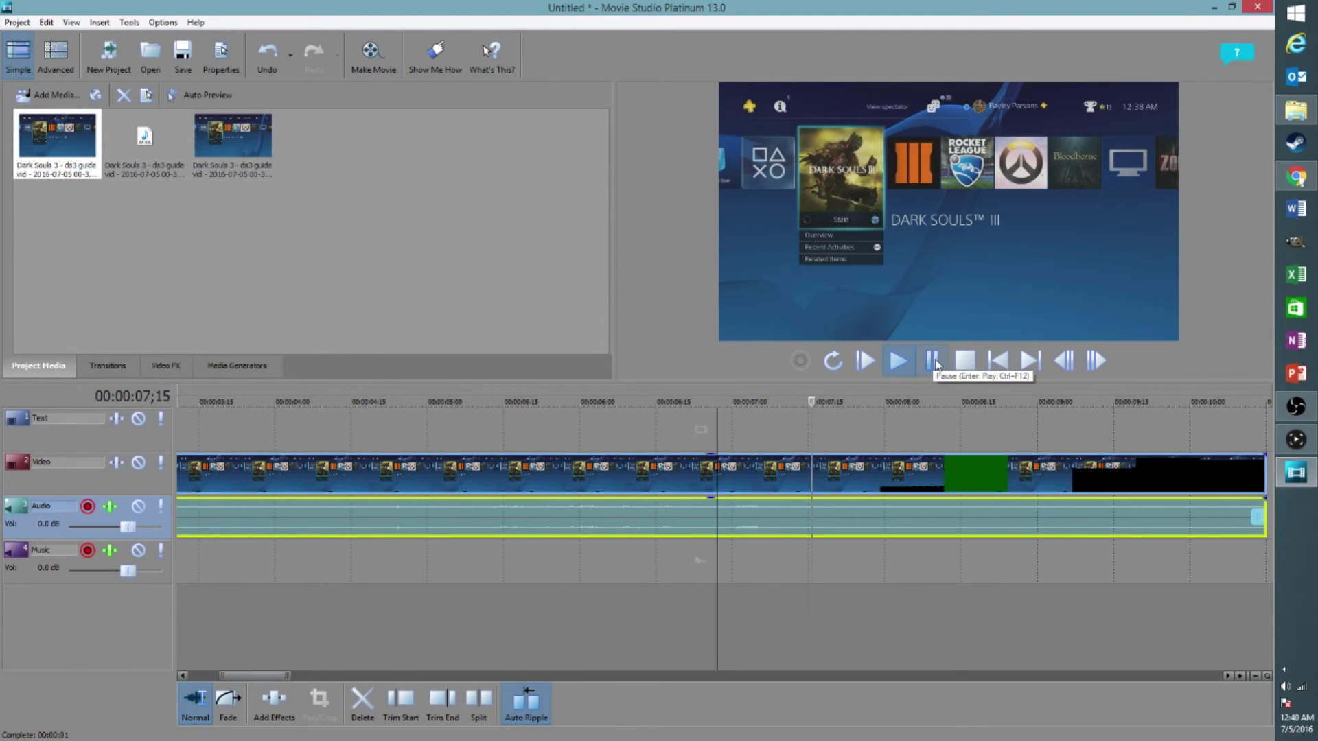
left_click(932, 360)
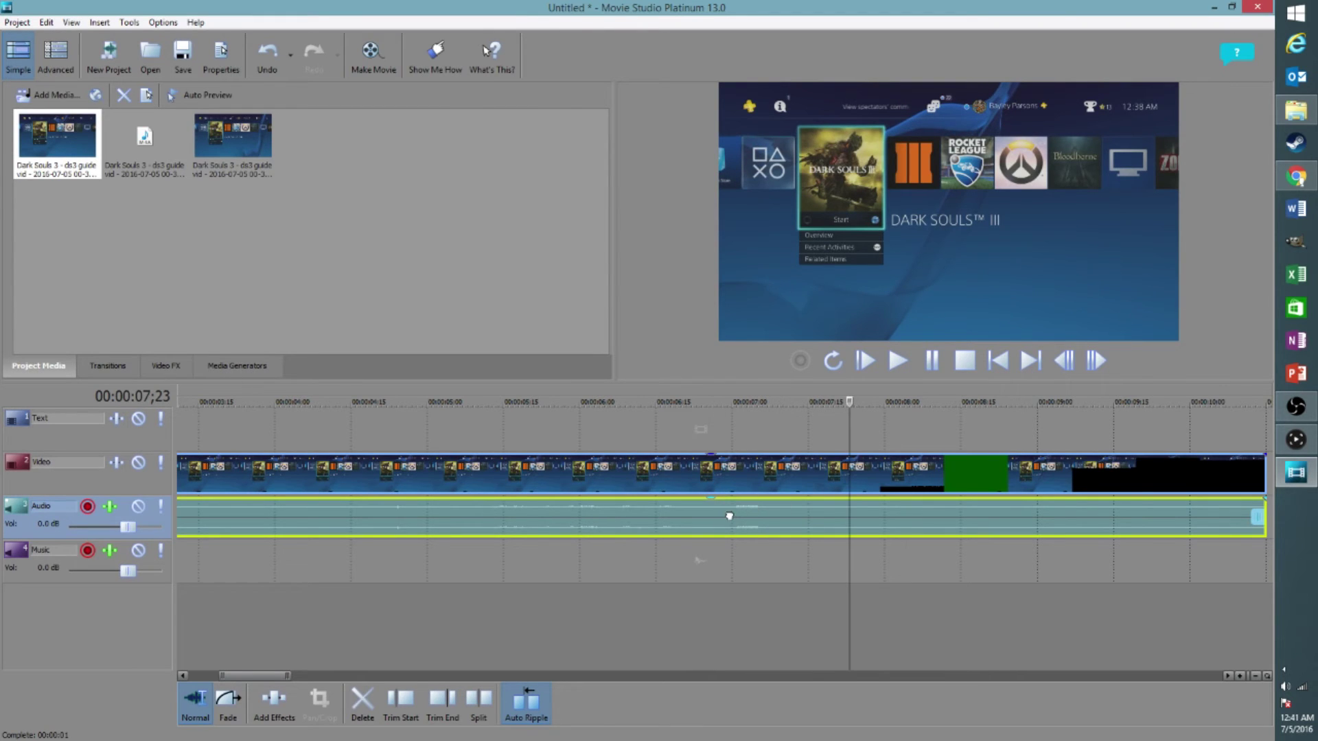
left_click(728, 518)
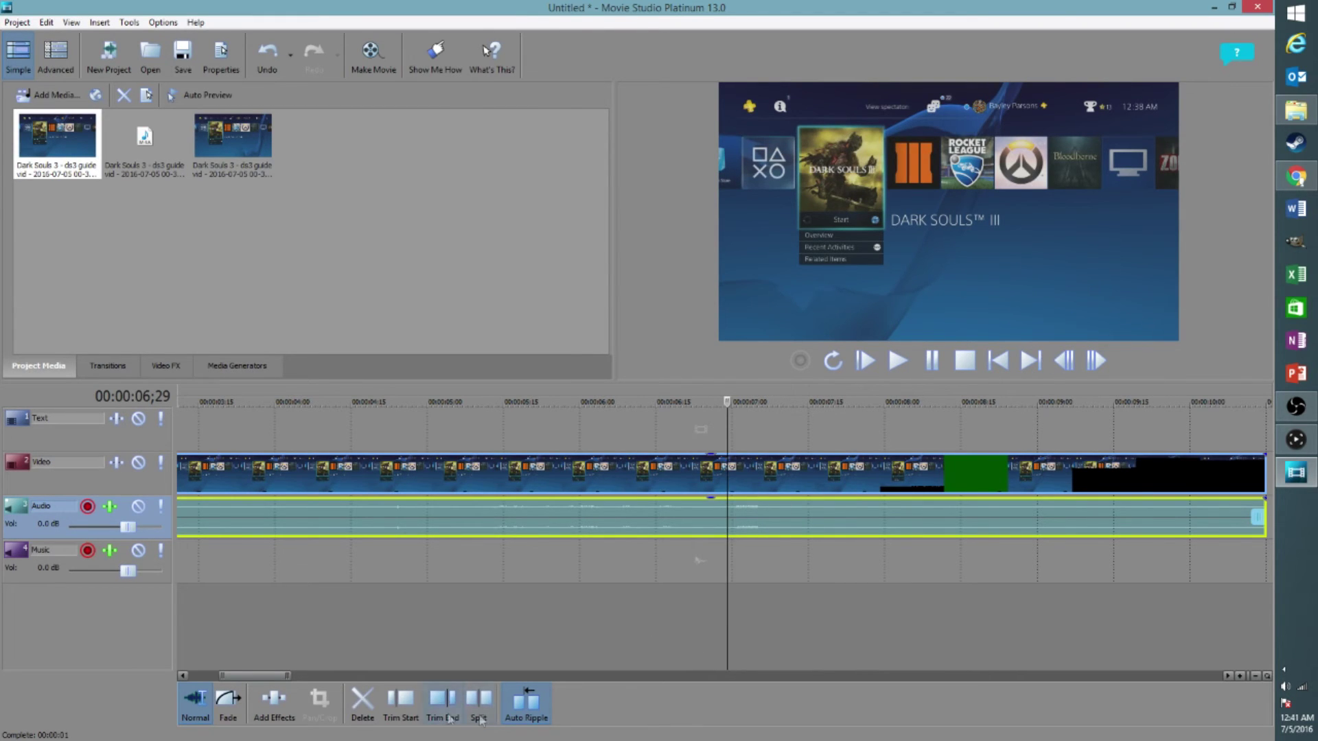
Split the clips at 00:00:06;29 and 00:00:07;07 and delete the right-hand pieces
key("s")
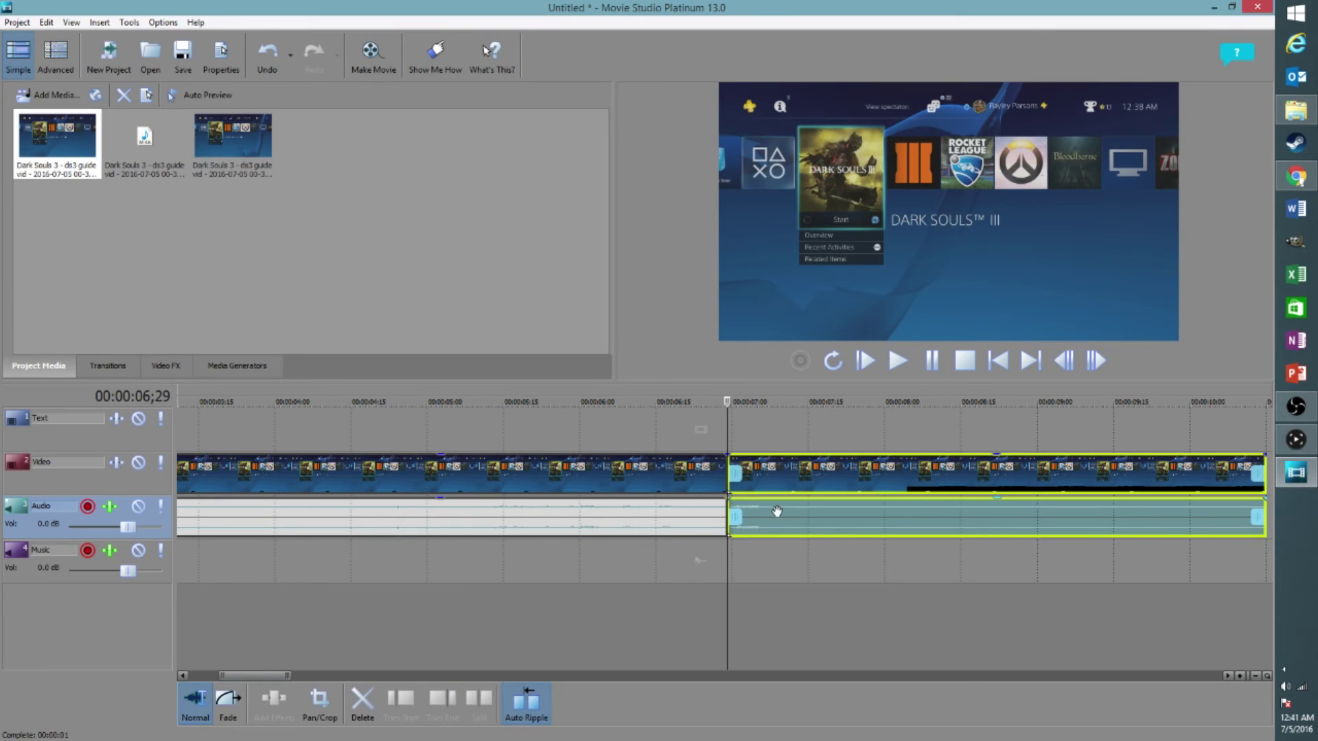
left_click(769, 514)
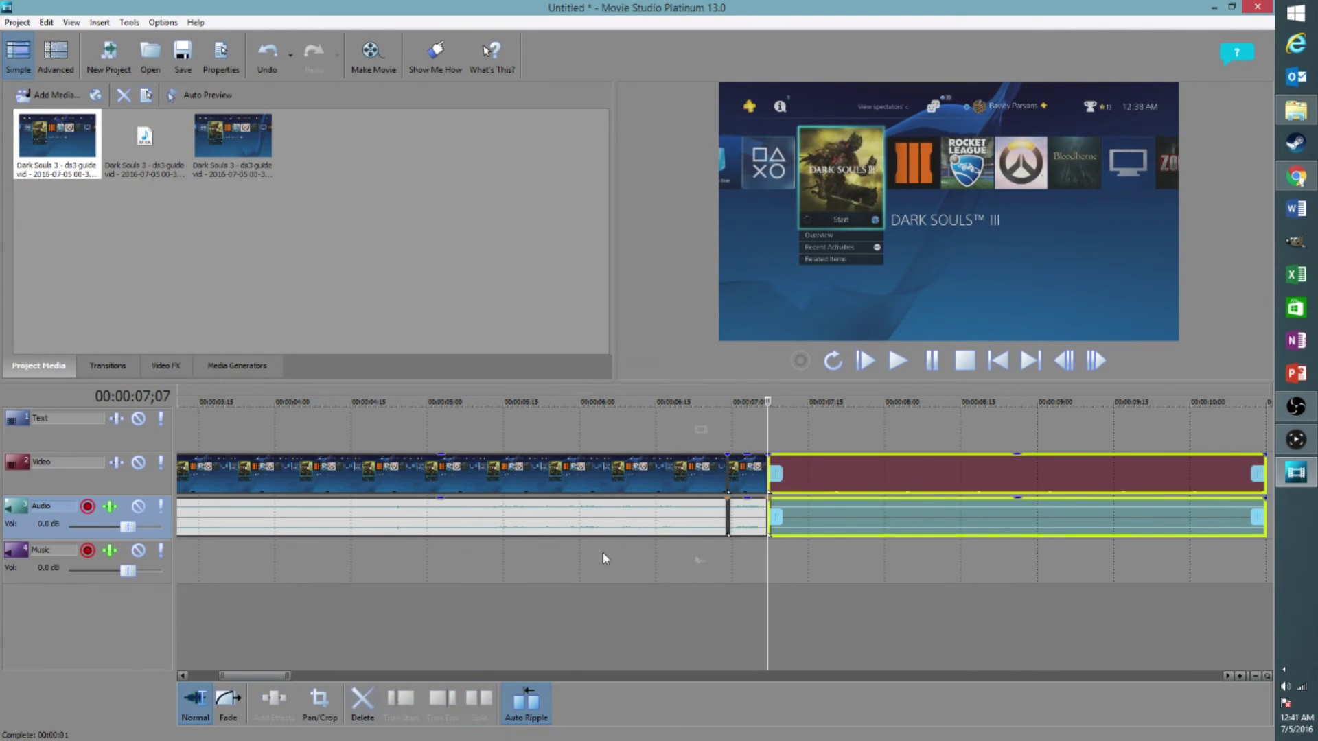
left_click(479, 701)
key("Delete")
key("Delete")
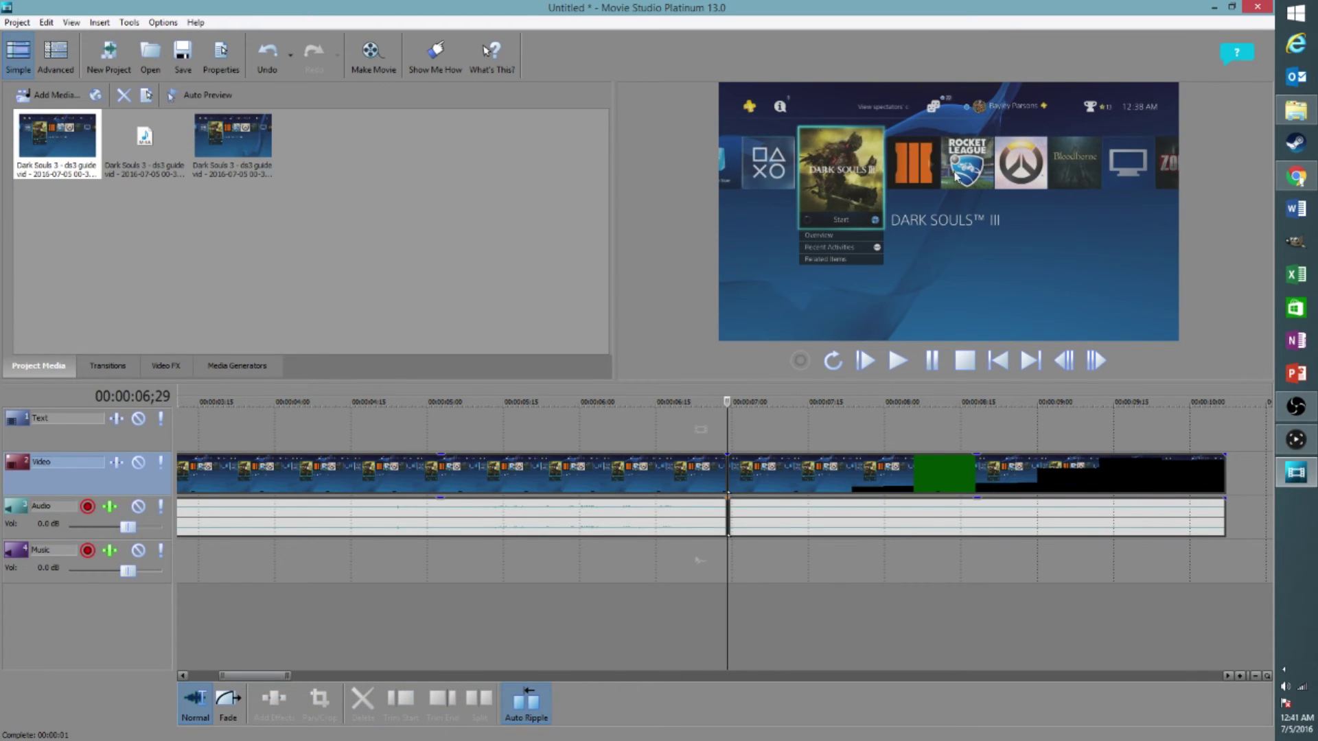
left_click(838, 474)
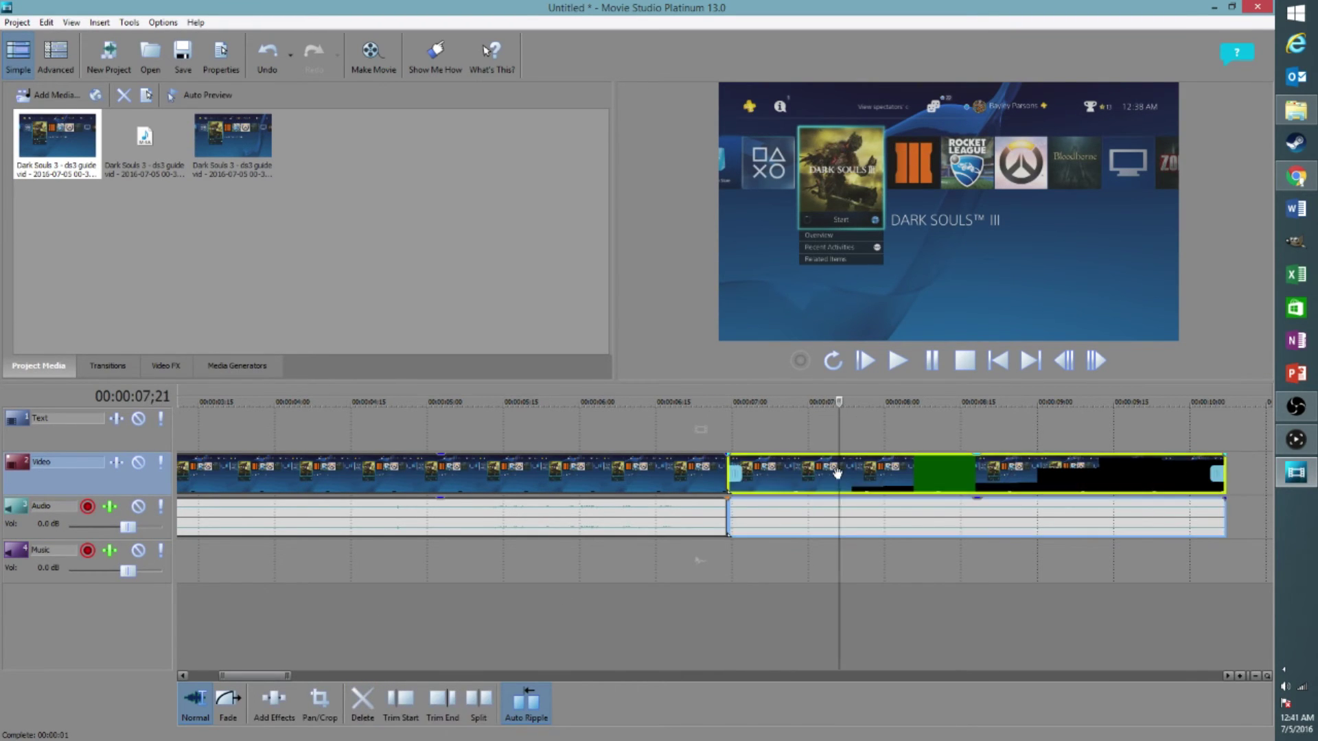
key("Delete")
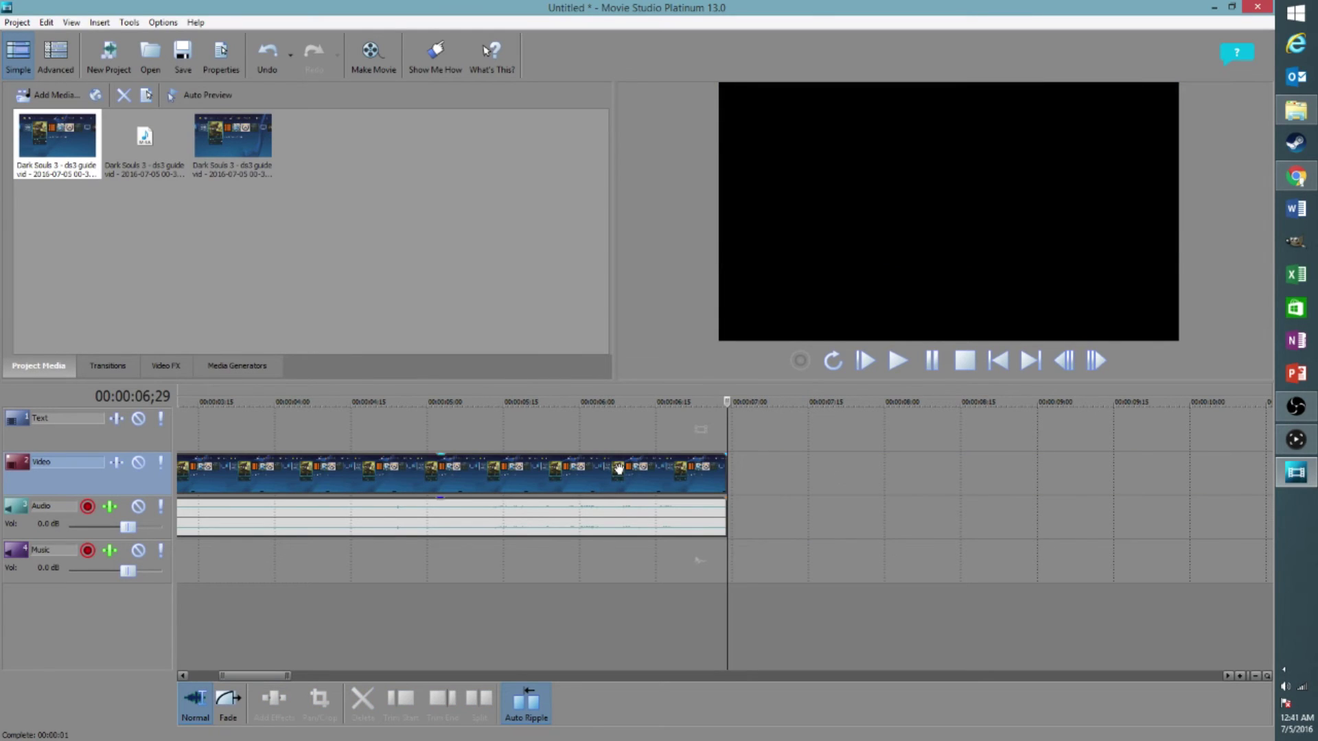
left_click(618, 469)
Delete the remaining timeline clip and clear the Project Media selection
key("Delete")
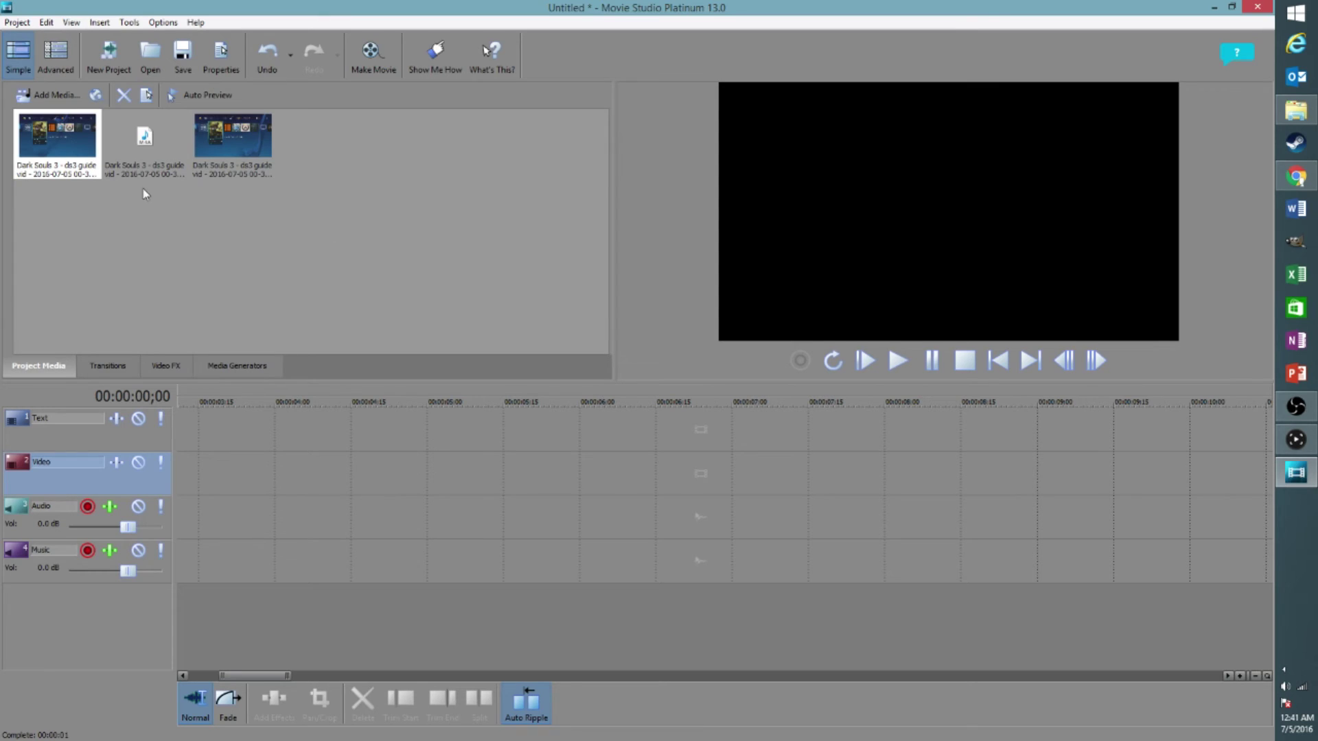
left_click(182, 253)
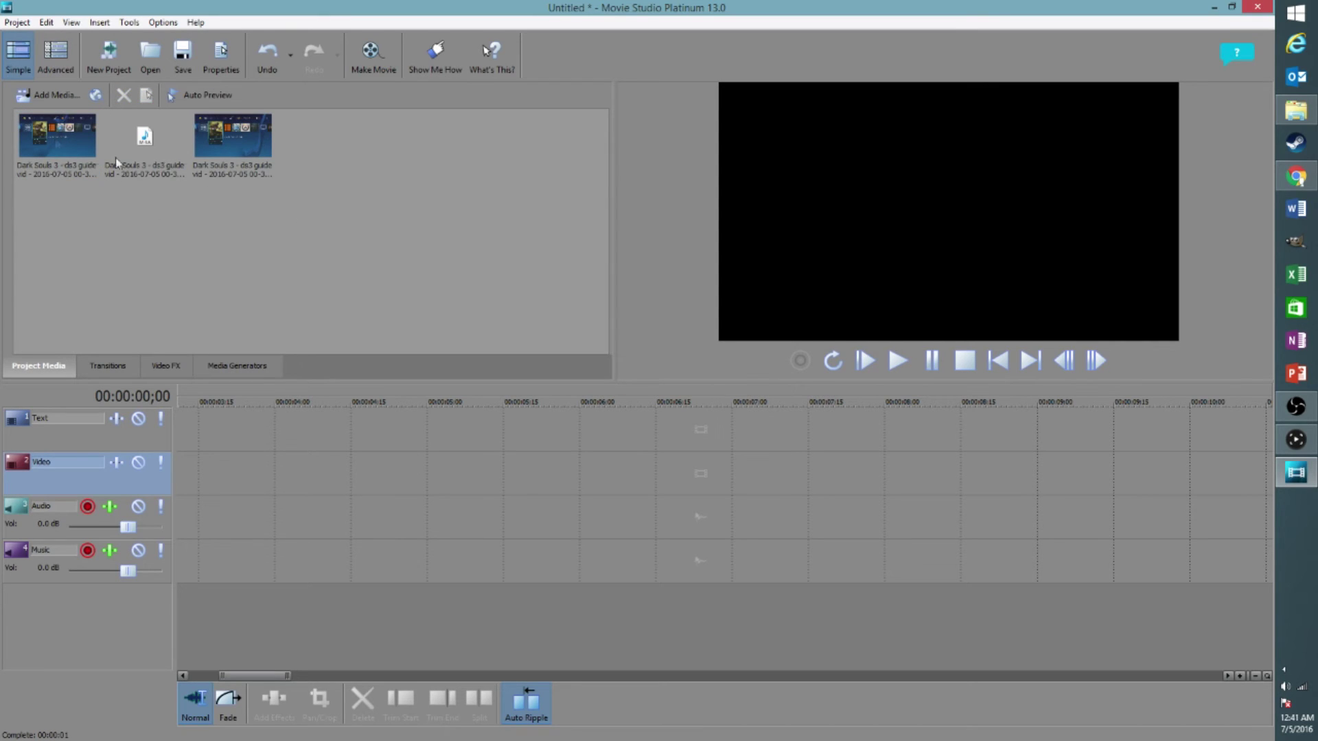
left_click_drag(233, 194, 150, 138)
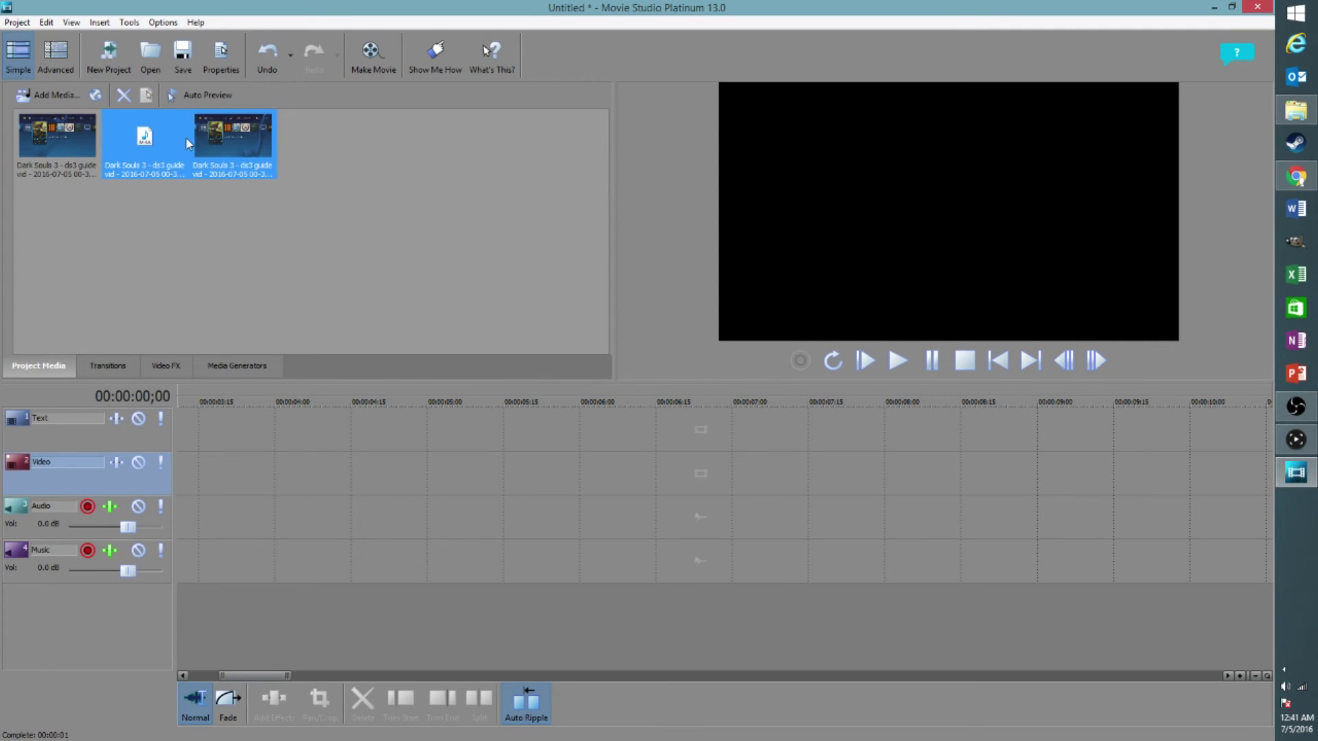
left_click(293, 196)
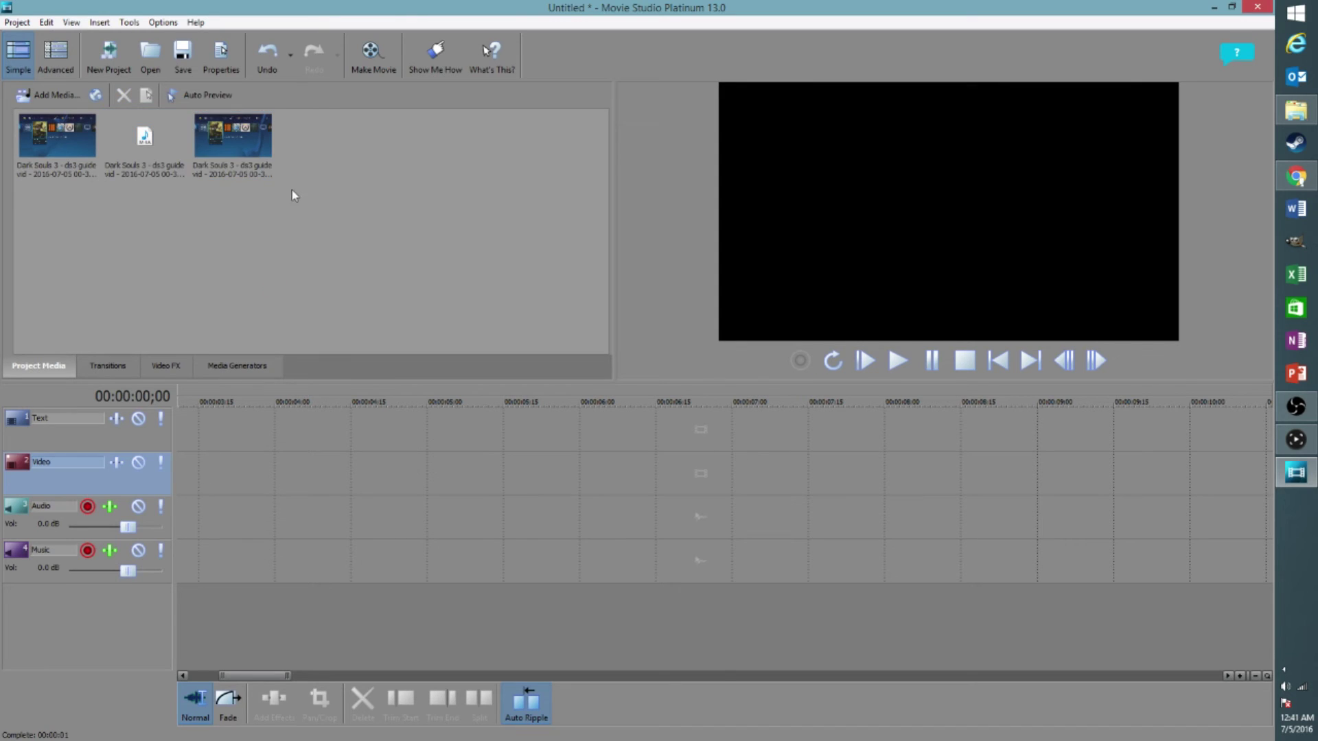
Place the third Dark Souls recording on the Video track at 0:00, keeping current project settings
left_click_drag(233, 141, 179, 482)
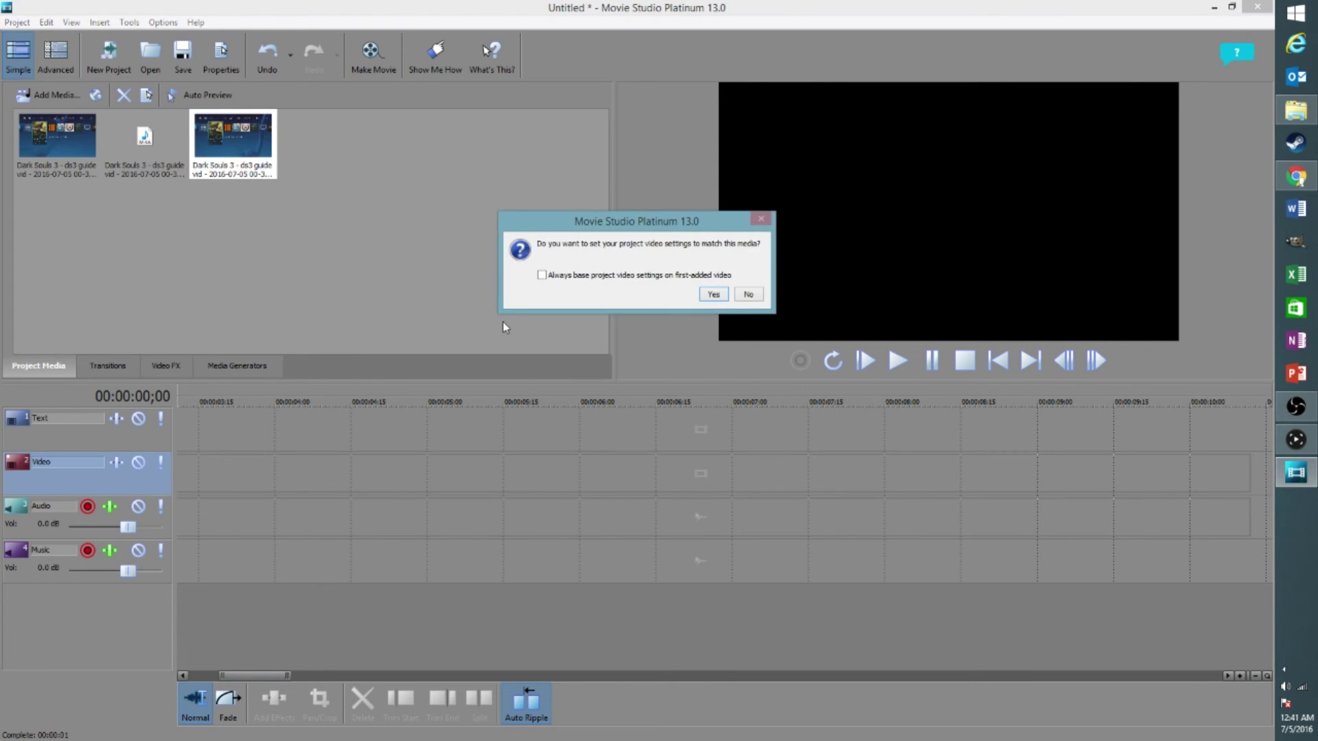
left_click(747, 295)
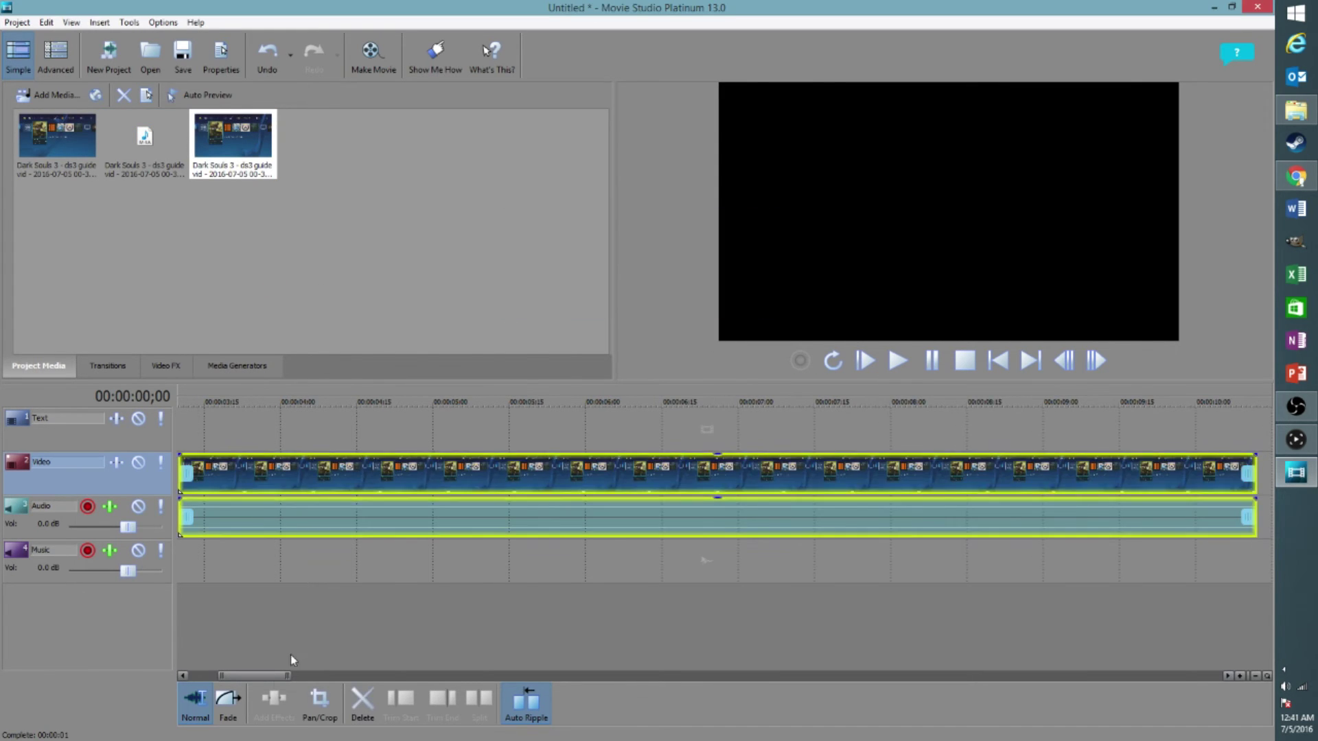
left_click_drag(285, 675, 257, 675)
left_click_drag(795, 470, 206, 473)
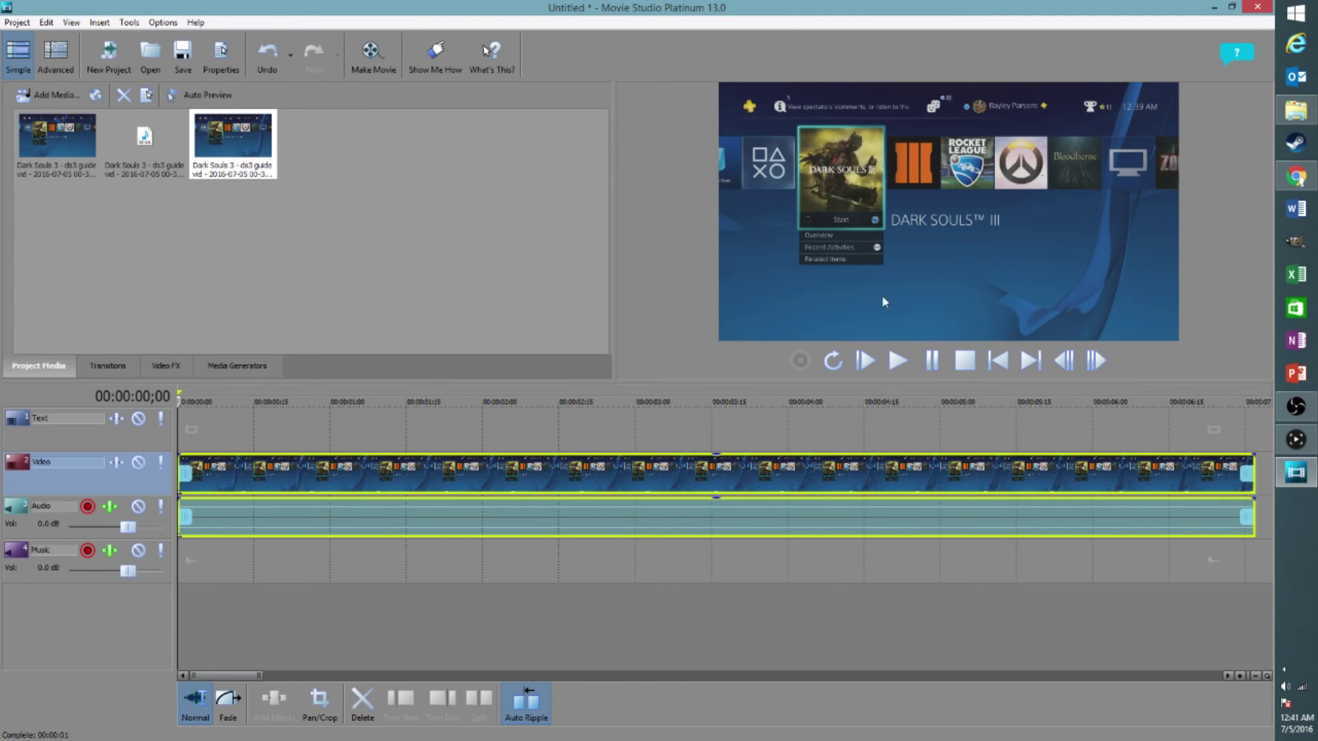
Preview the timeline, then put the second Dark Souls audio file on the Music track at zero
left_click(898, 362)
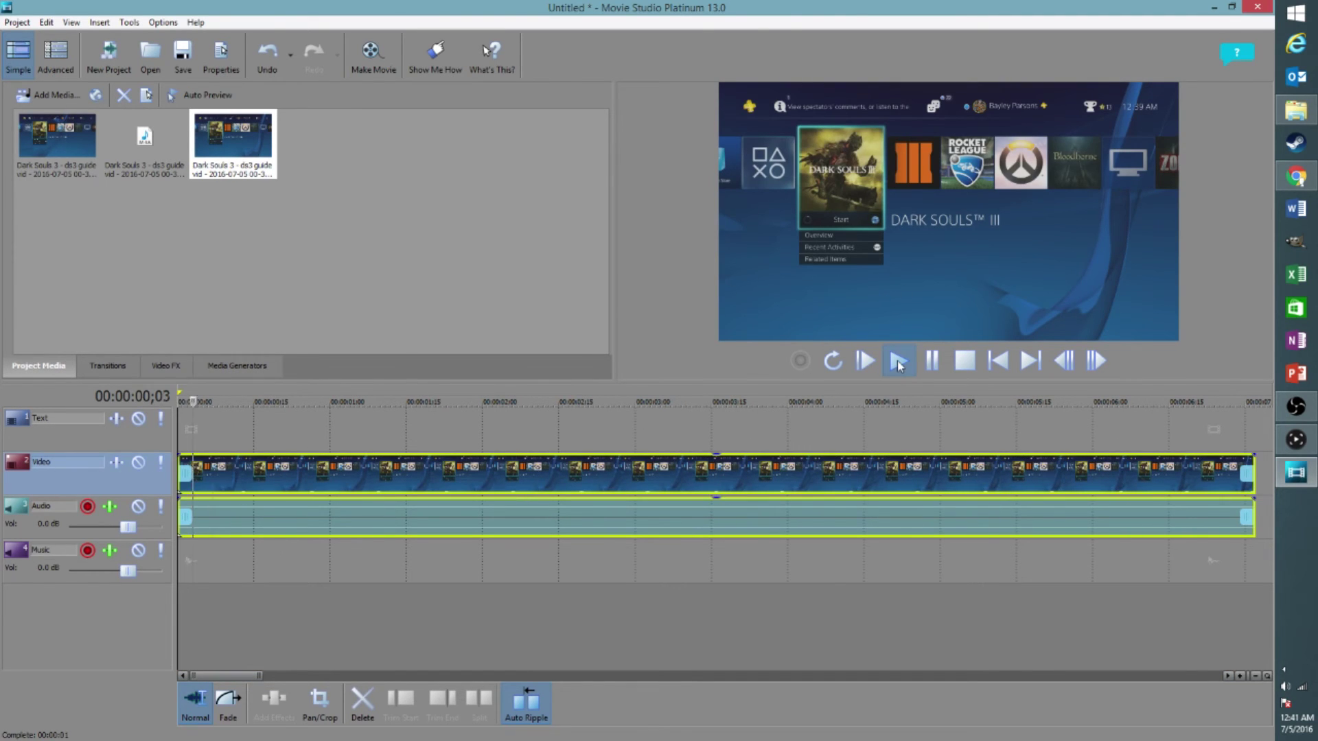
left_click(932, 360)
left_click_drag(144, 141, 192, 559)
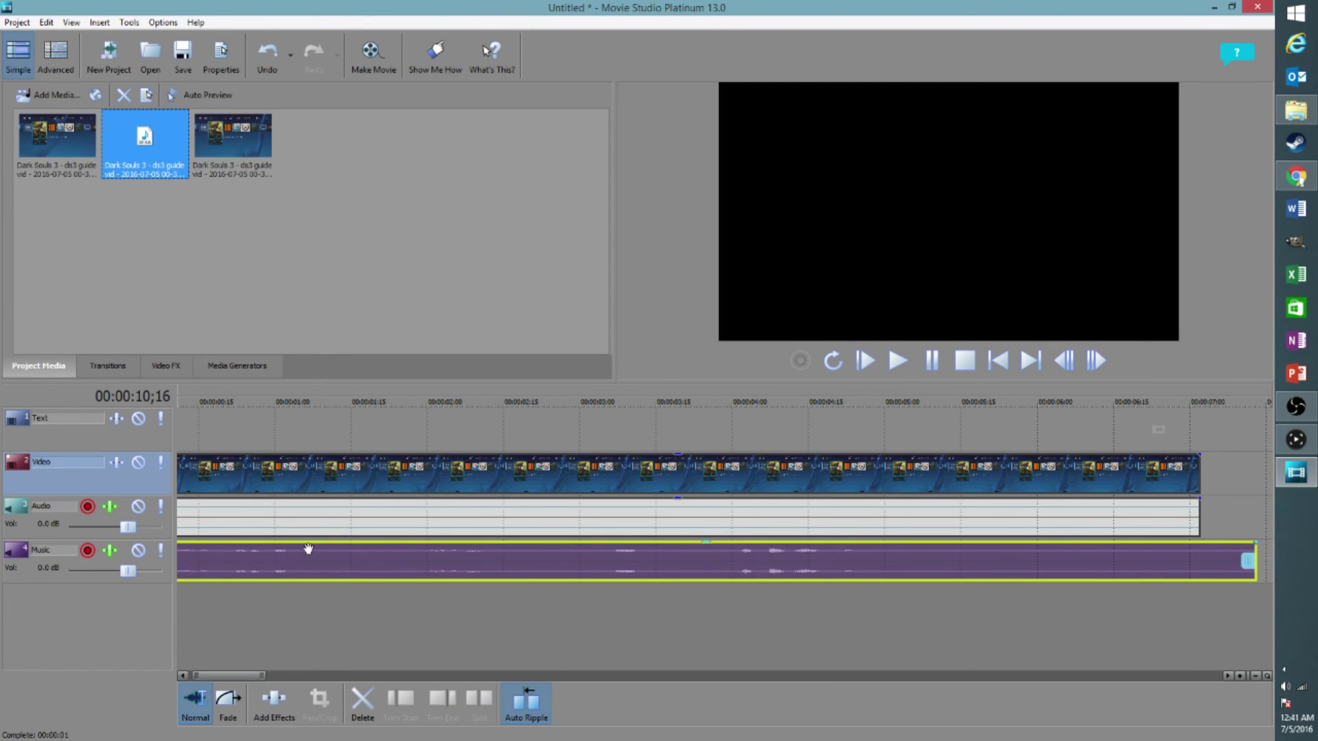
left_click_drag(236, 675, 205, 670)
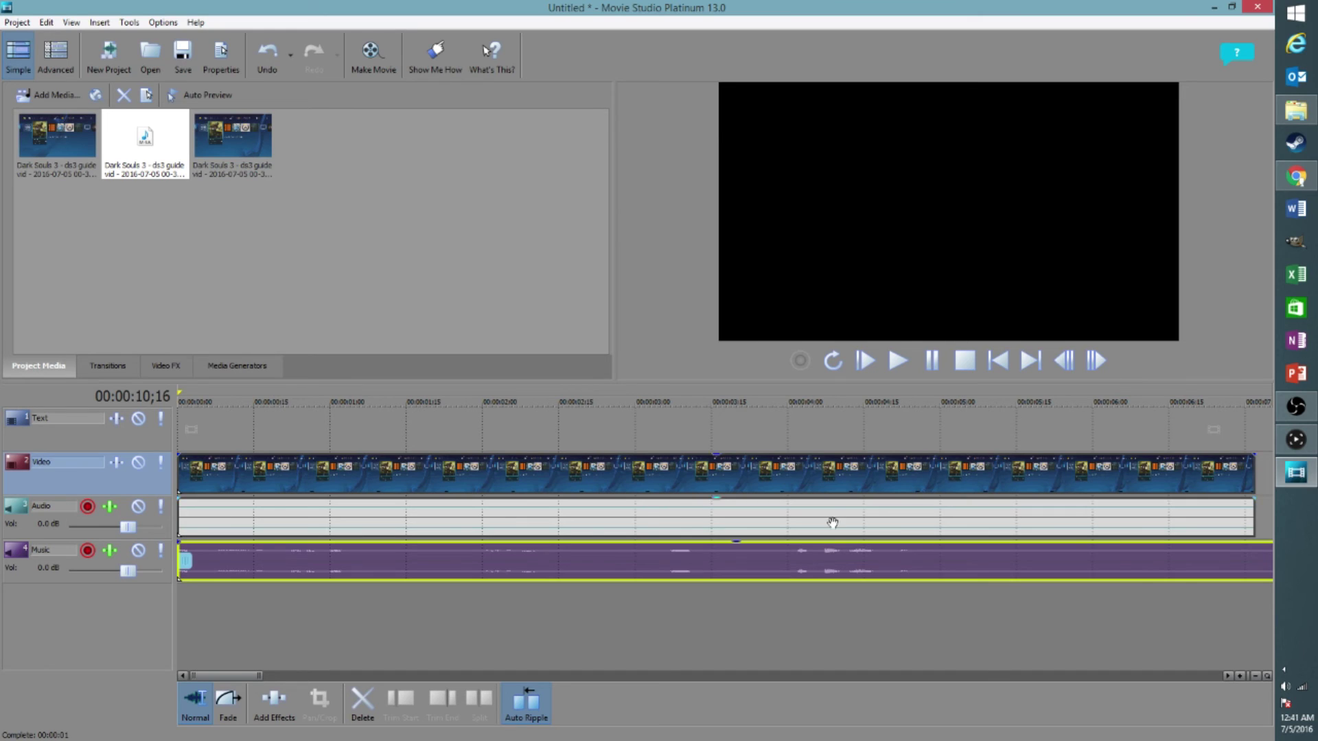
Review the commentary clip on the Music track and split it at the play position
left_click(326, 561)
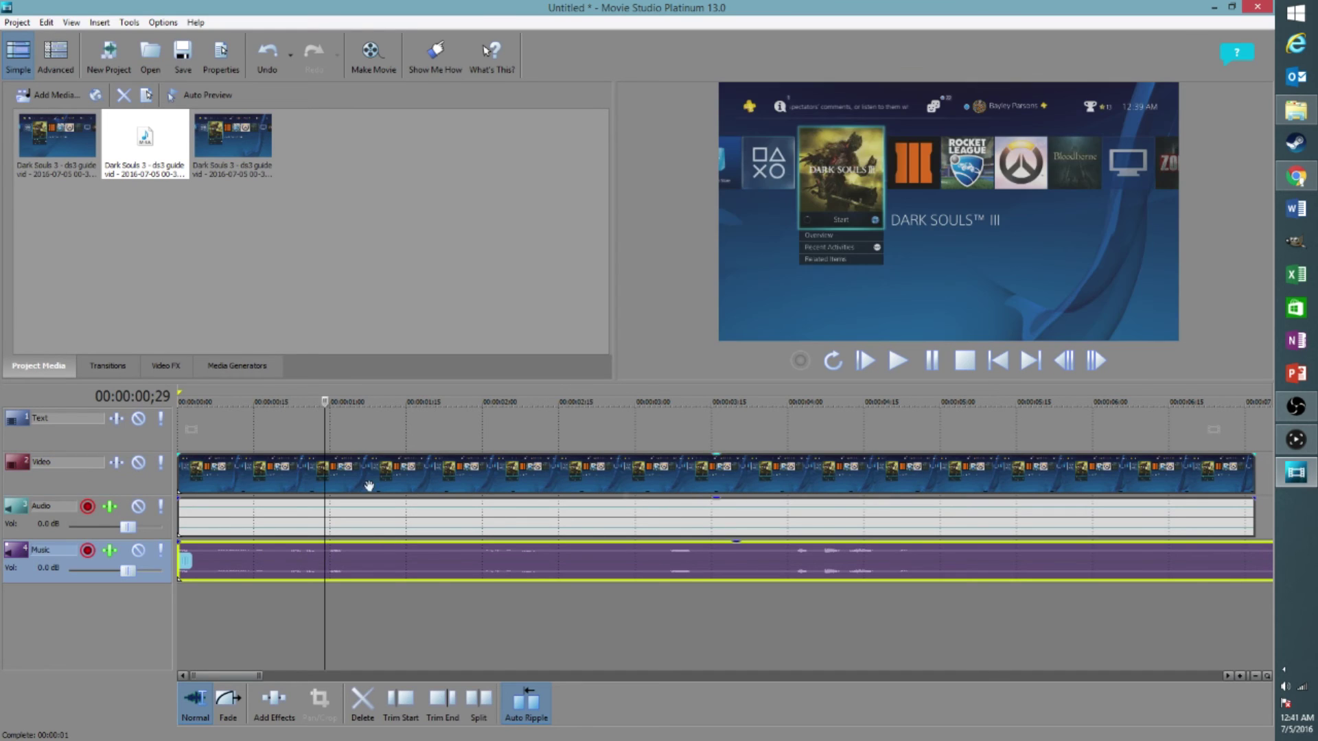
left_click(898, 362)
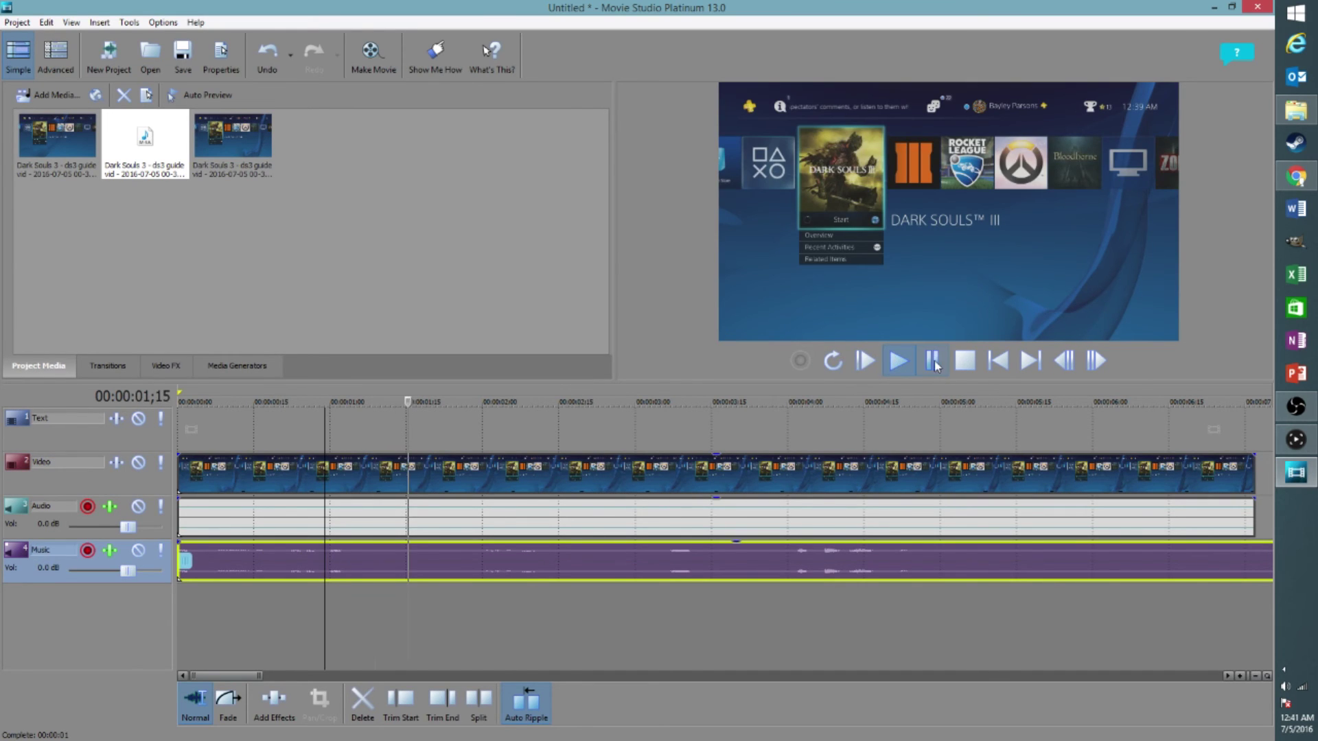
left_click(932, 362)
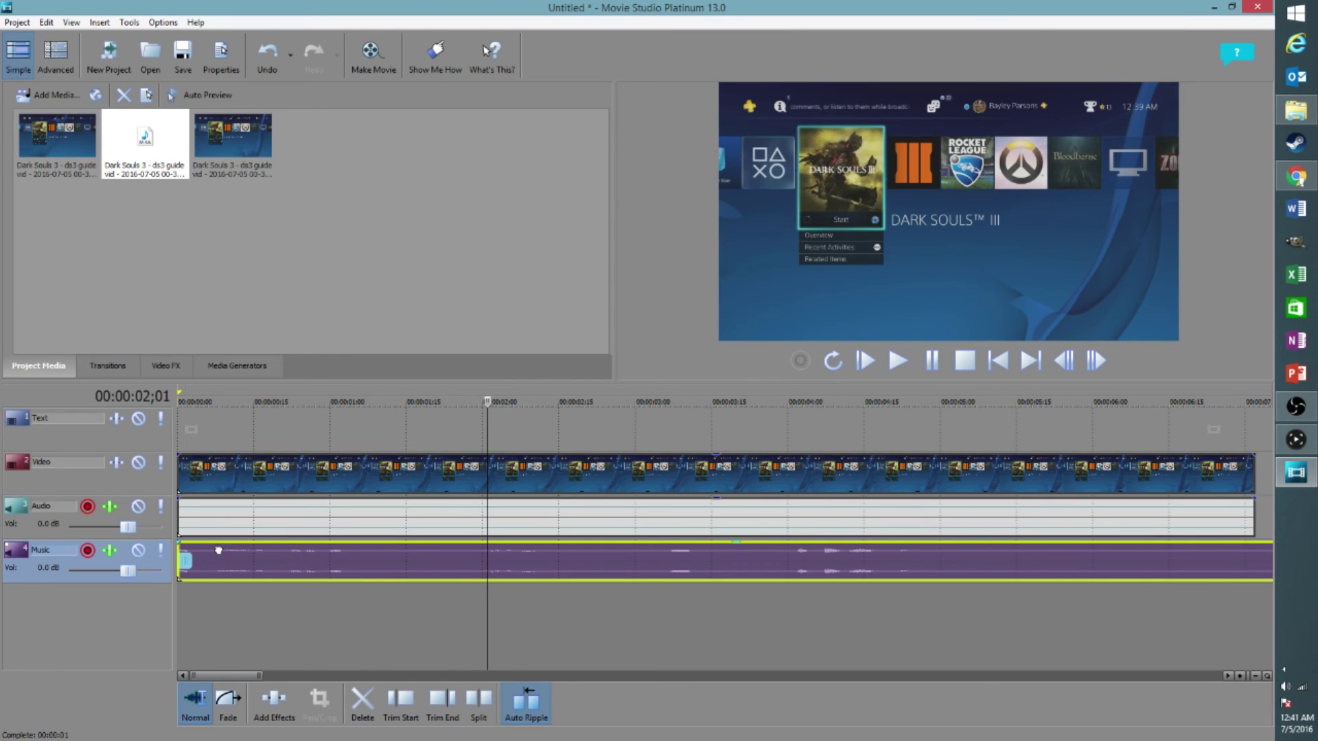
left_click(324, 554)
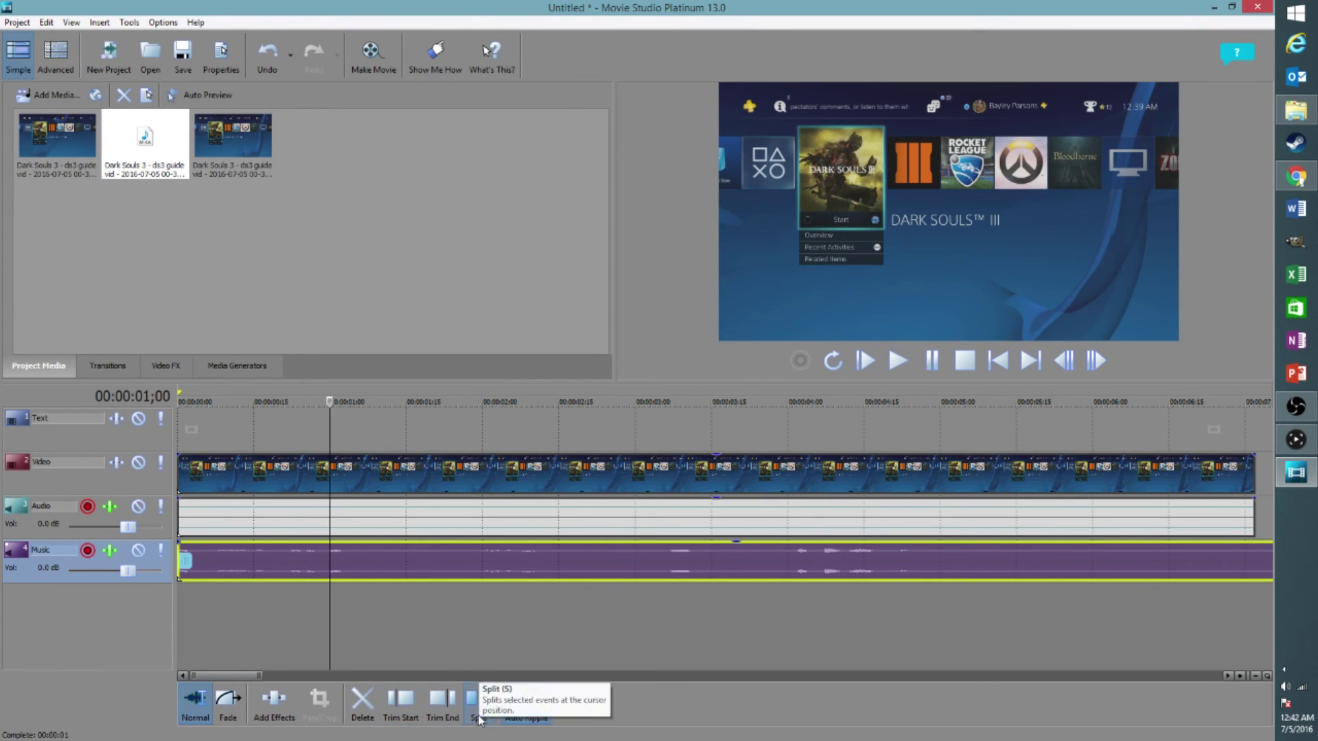
left_click(479, 717)
Split the commentary again at 1;03 and delete the tiny piece between the cuts
left_click(345, 562)
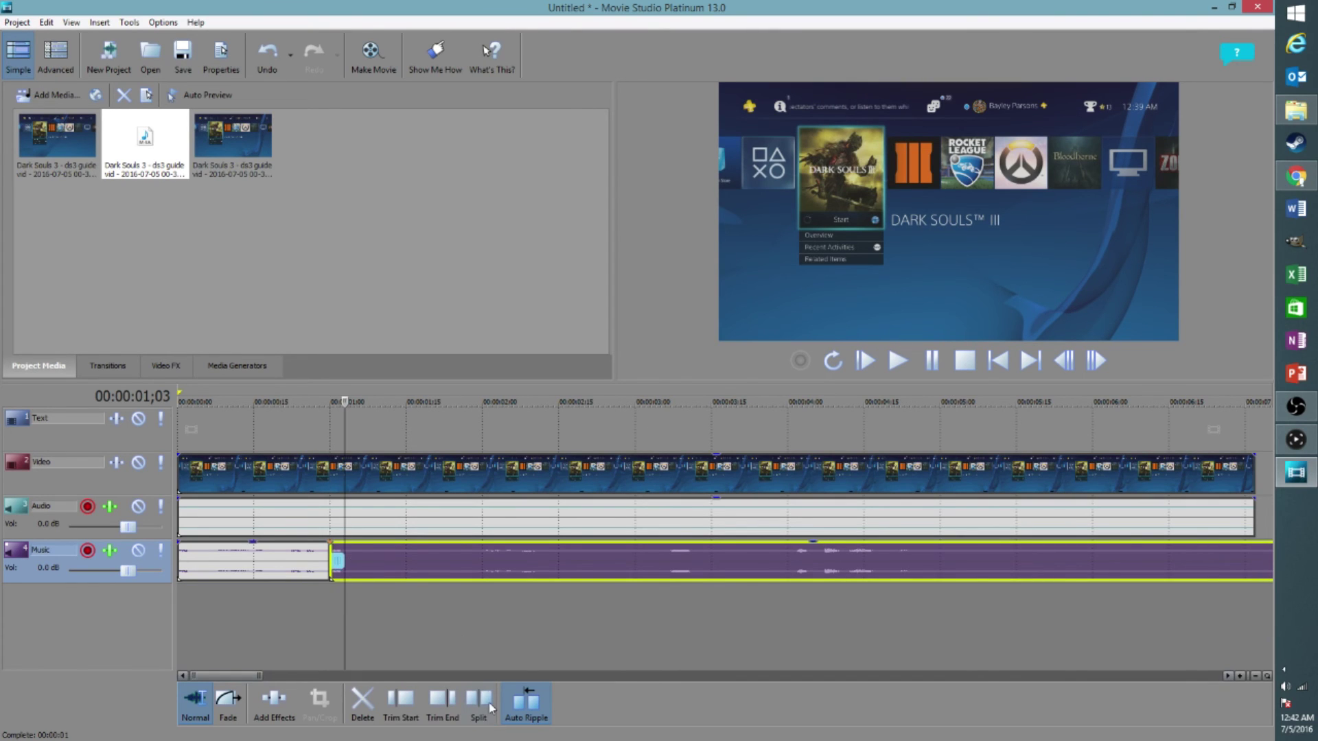
key("s")
left_click(340, 563)
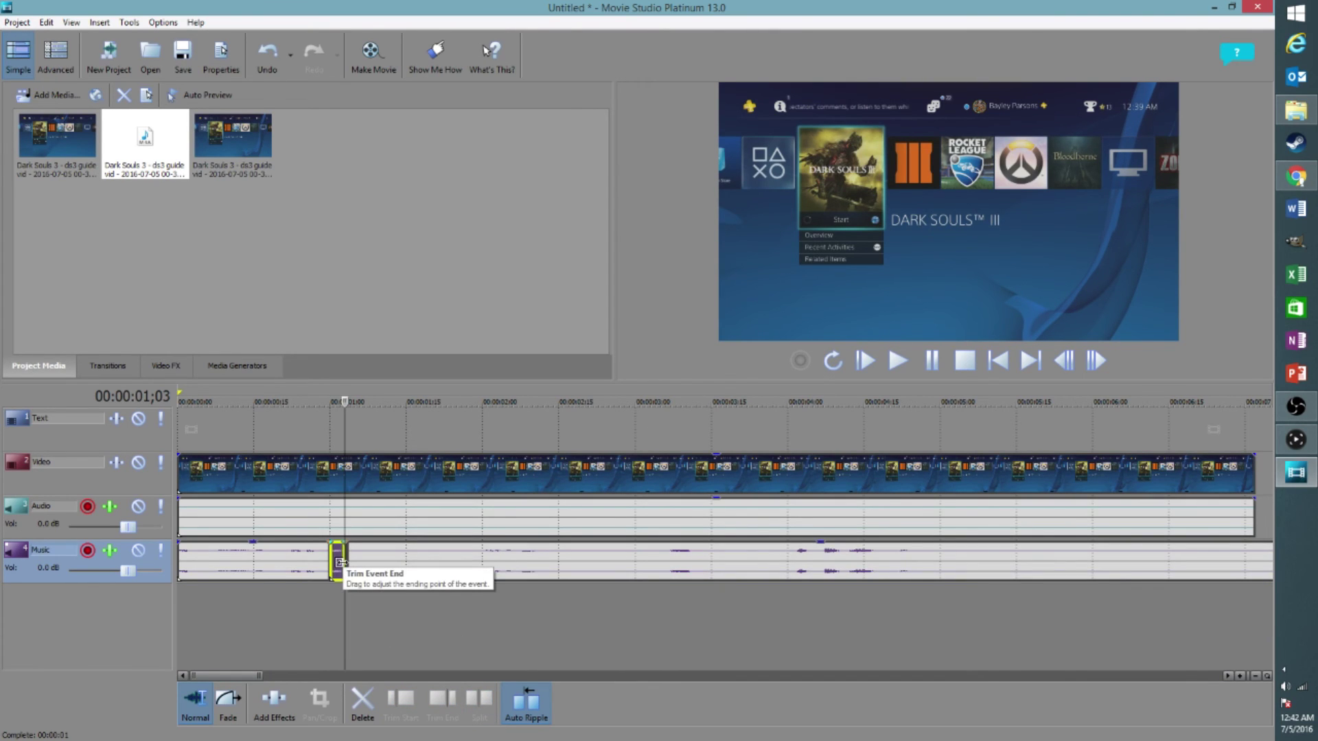
key("Delete")
Move the later commentary clip to about 1;15, leaving a gap after the short opening
mouse_move(430, 560)
left_mouse_down()
mouse_move(444, 565)
mouse_move(431, 570)
left_mouse_up()
left_click(263, 550)
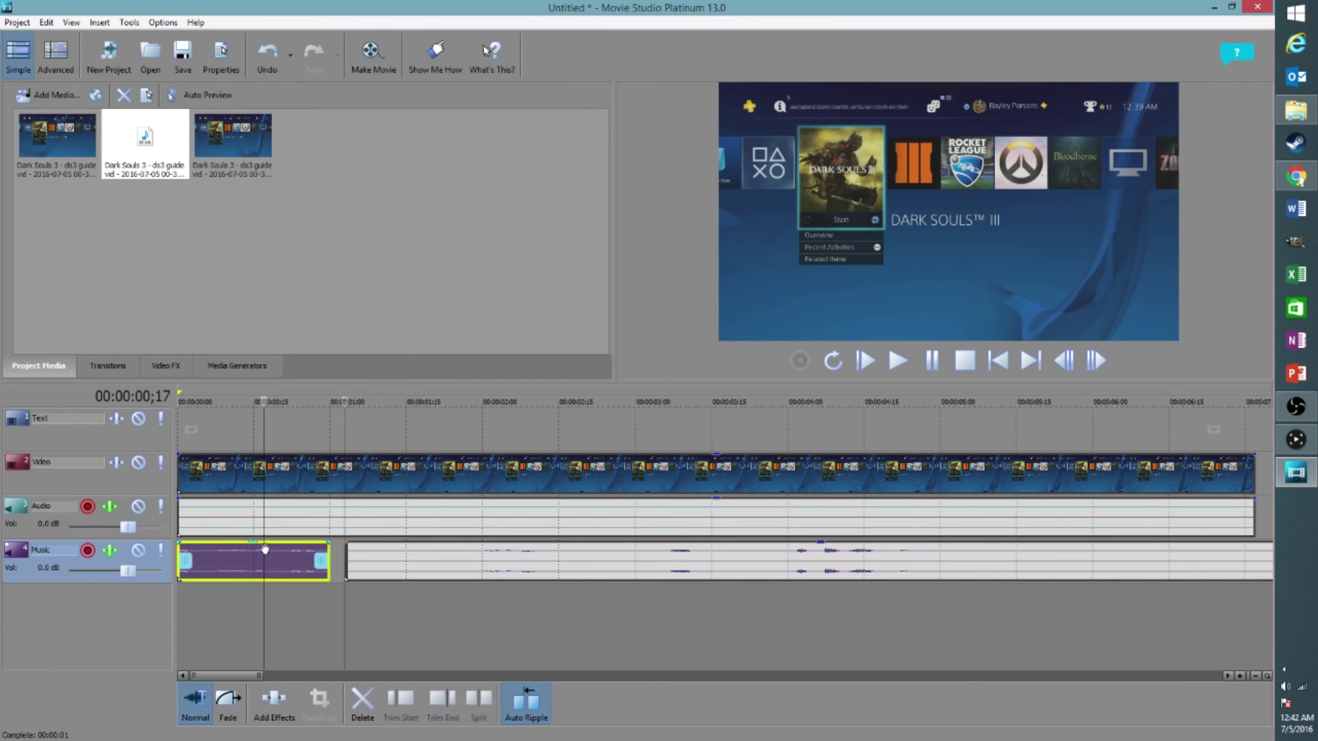
left_click(899, 361)
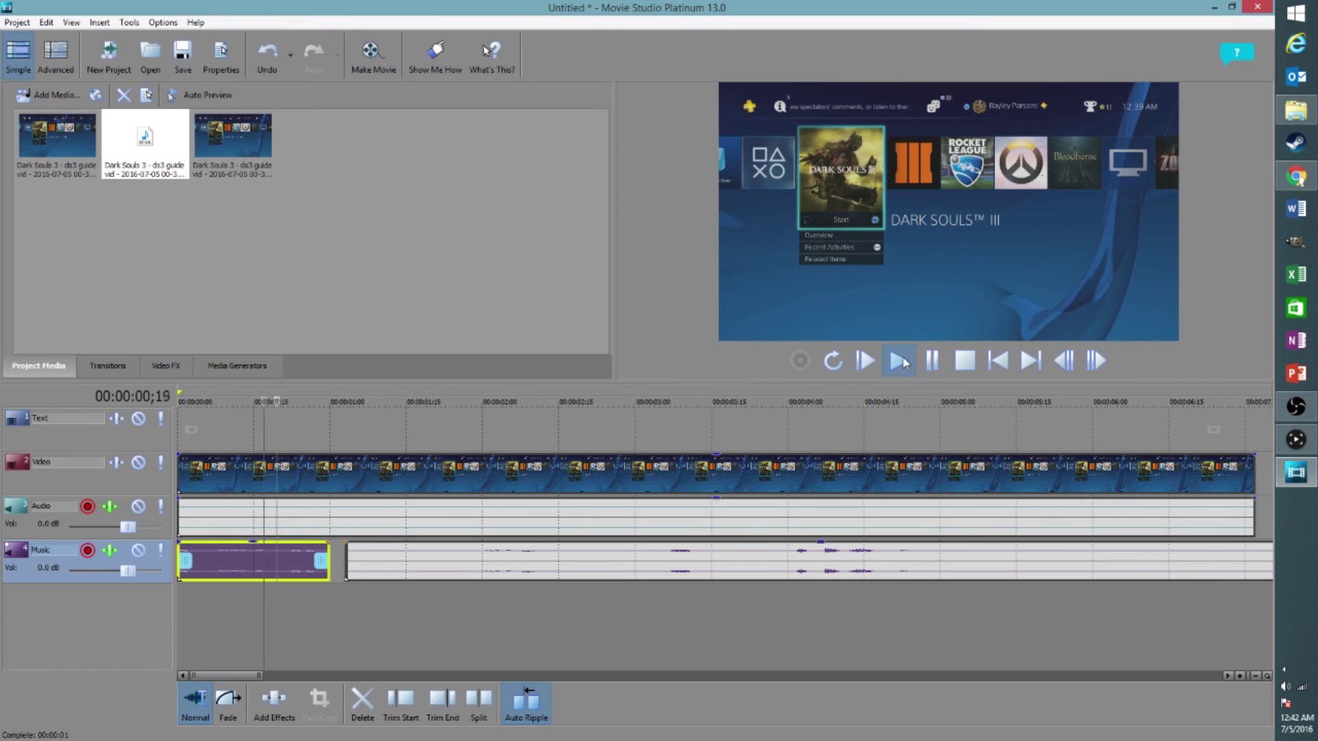
left_click_drag(525, 560, 784, 560)
left_click(289, 559)
left_click(905, 368)
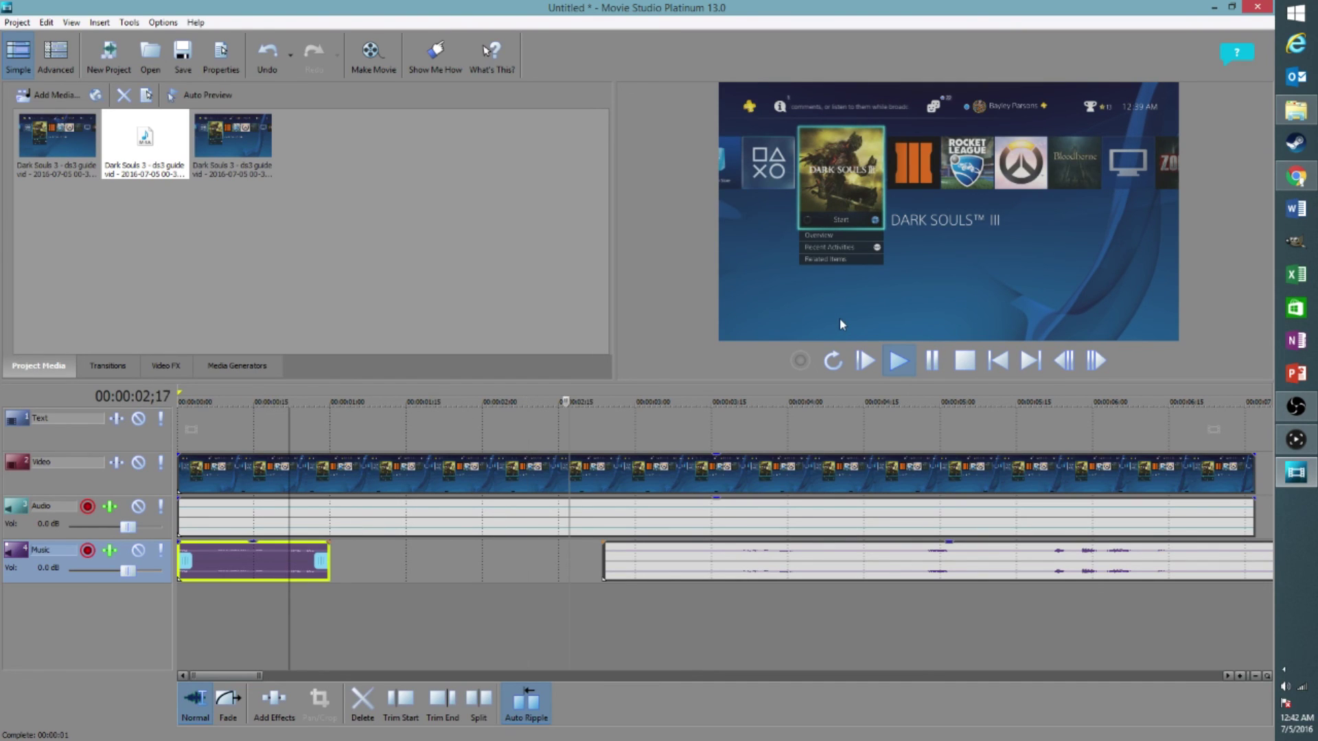
left_click(931, 361)
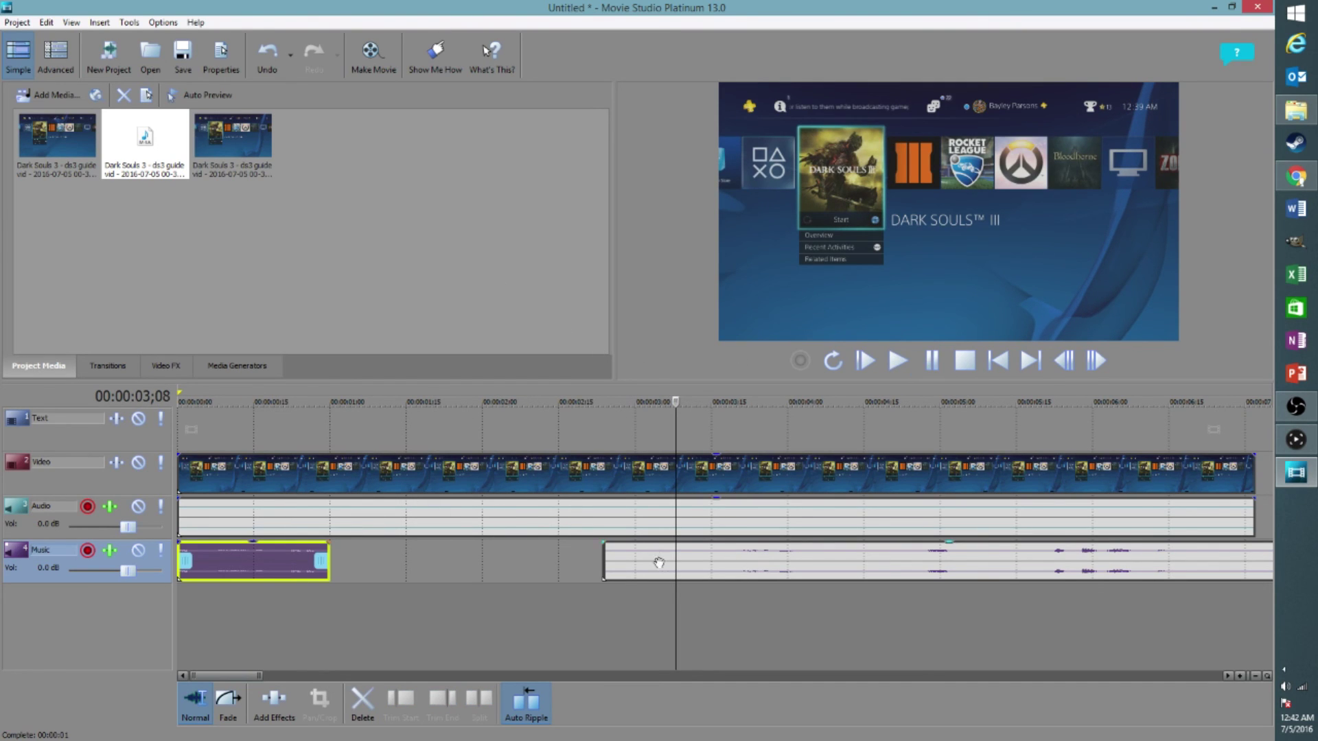
left_click_drag(659, 561, 467, 558)
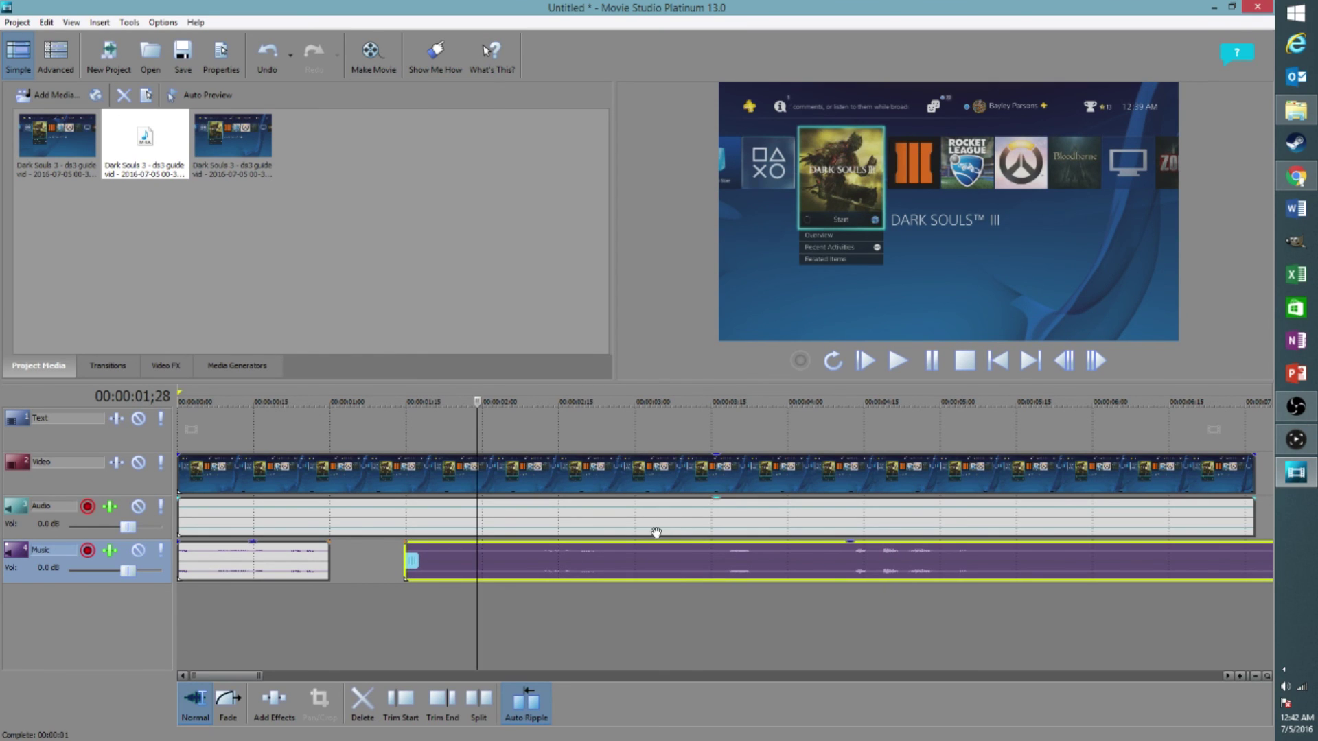
mouse_move(1296, 430)
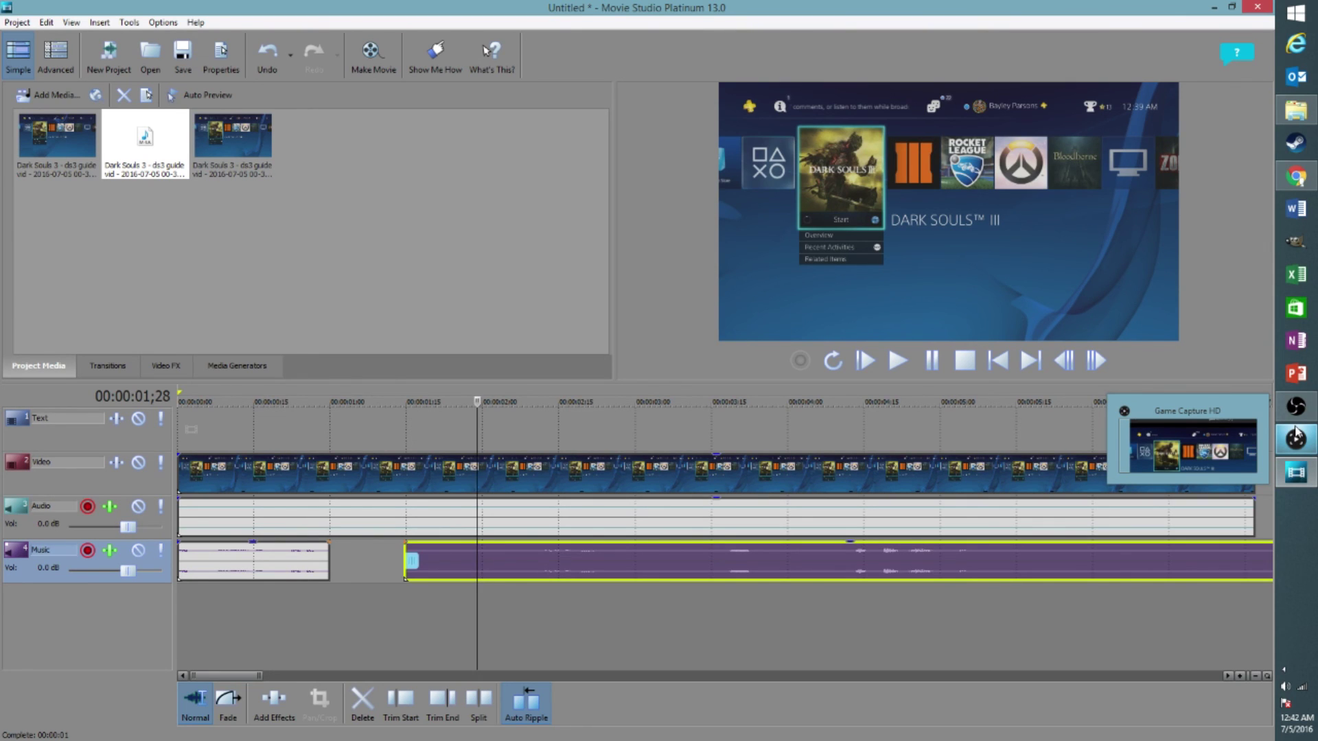
left_click(1293, 440)
mouse_move(1292, 442)
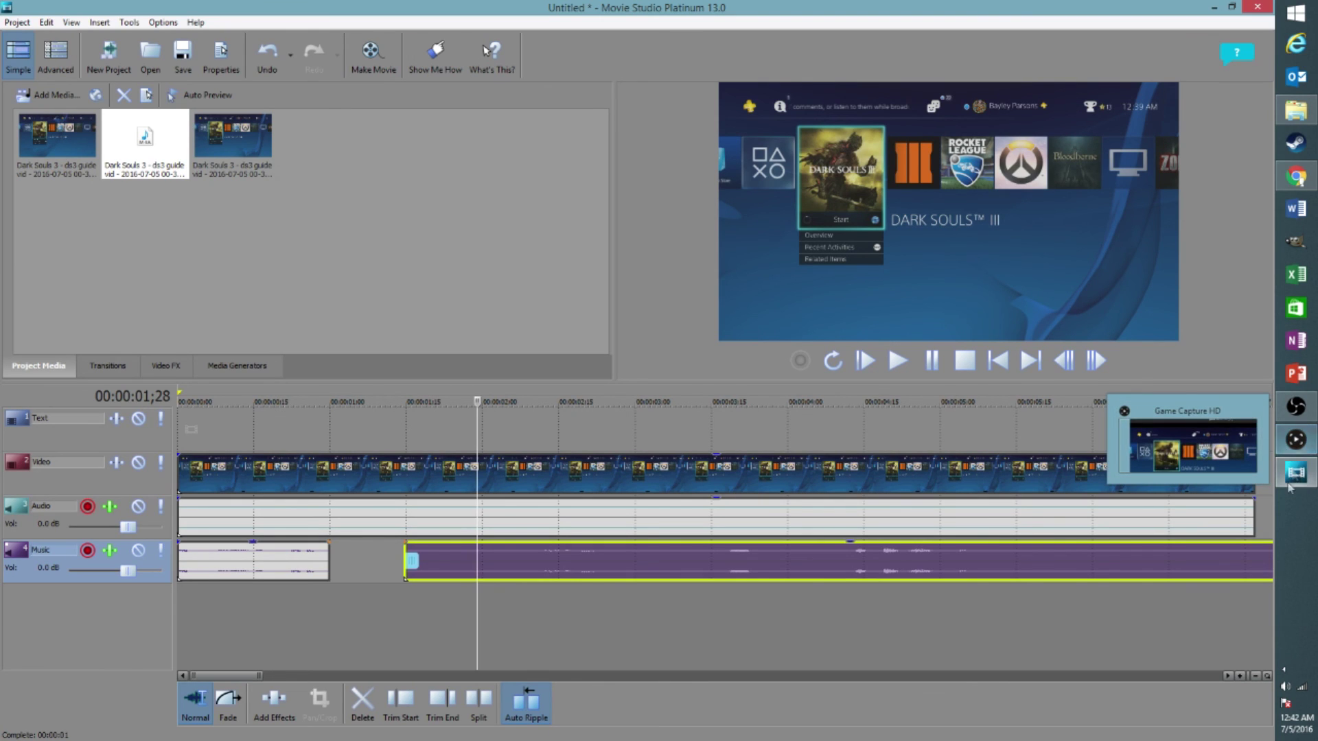
mouse_move(1288, 483)
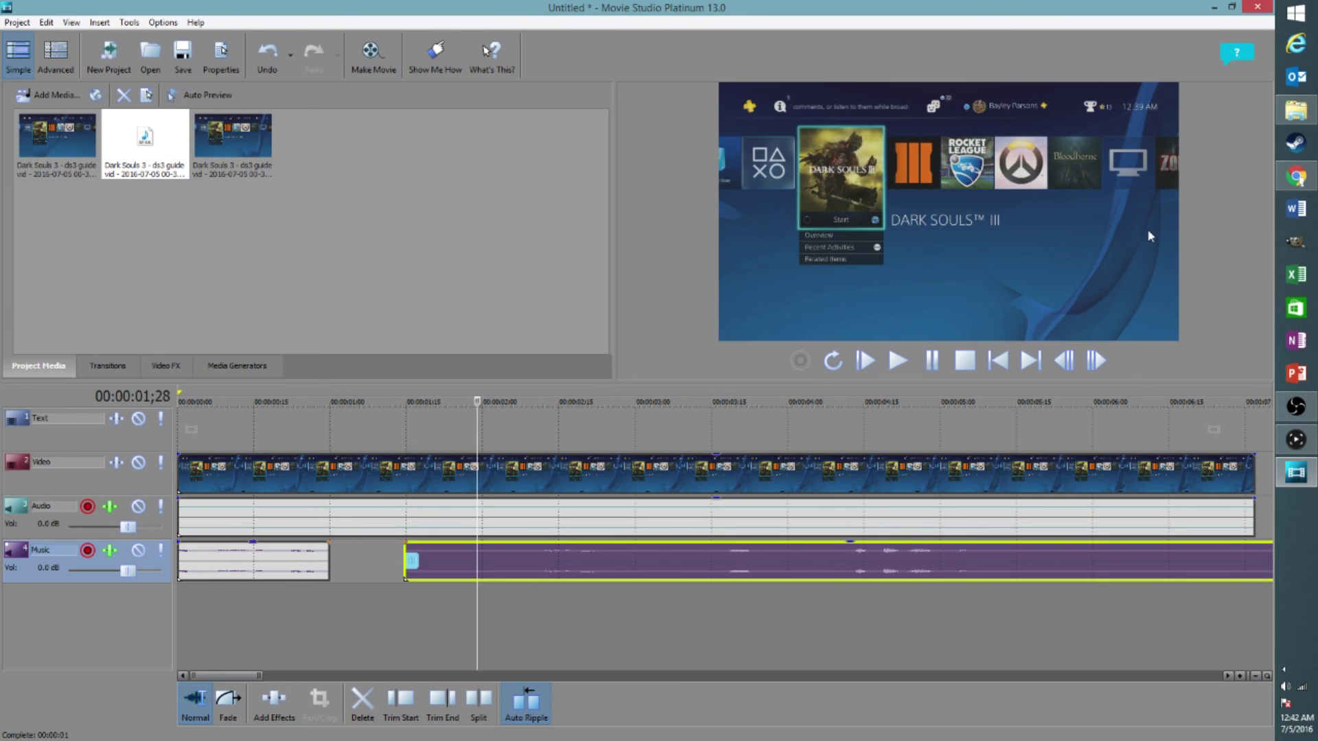
Drag the long commentary event left onto the short opening piece so they crossfade
left_click_drag(1118, 547, 1000, 551)
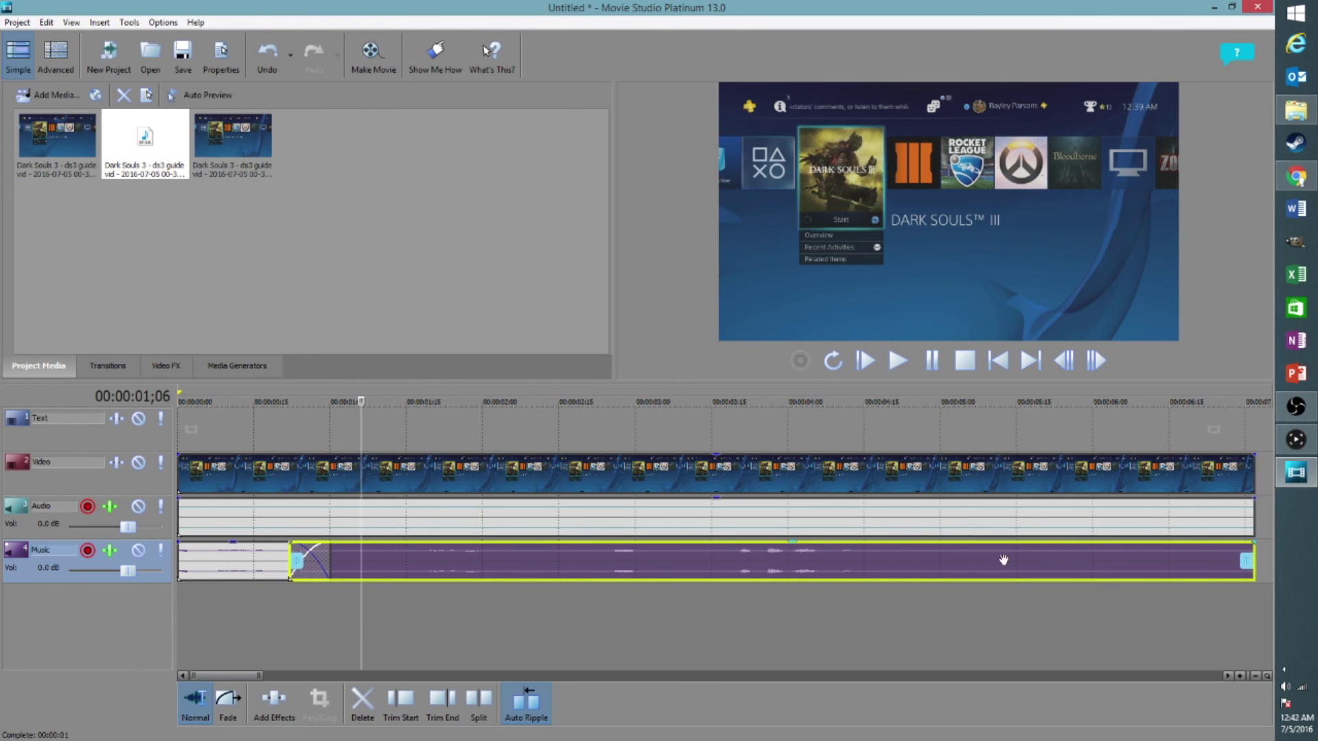
left_click(275, 553)
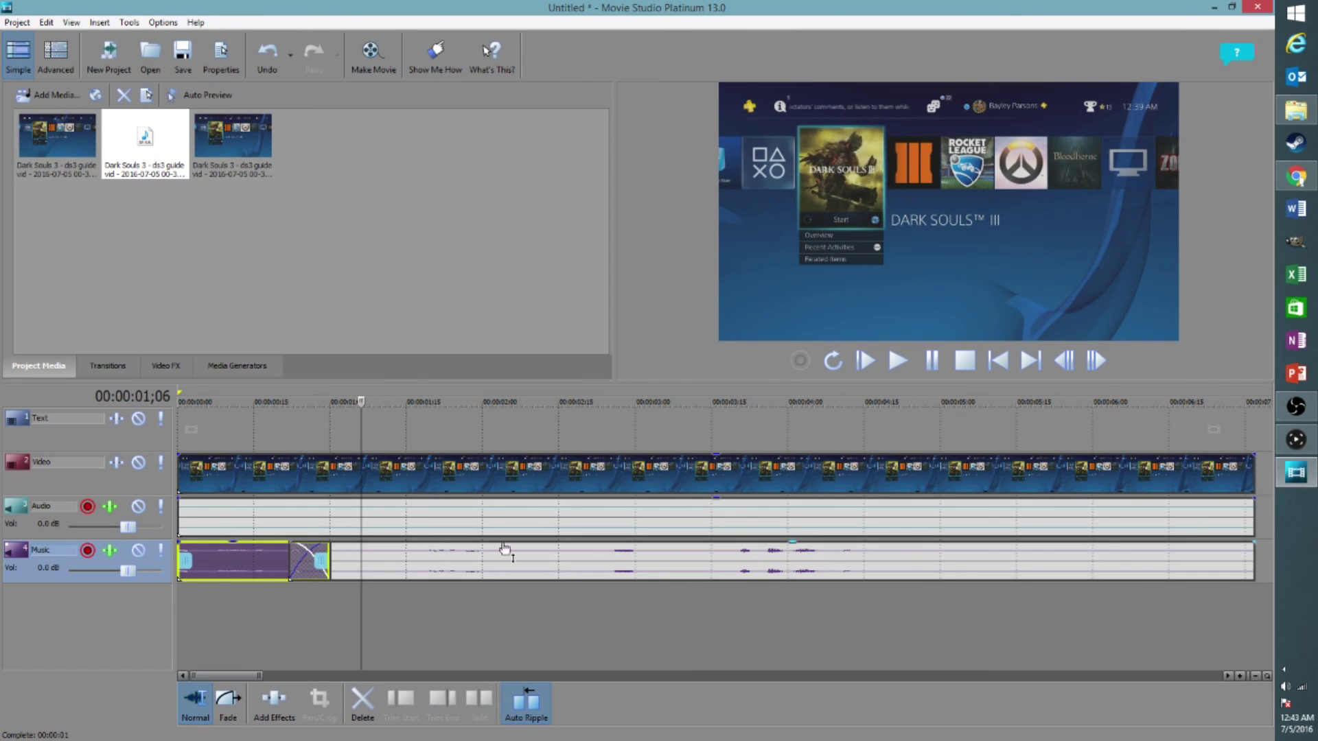